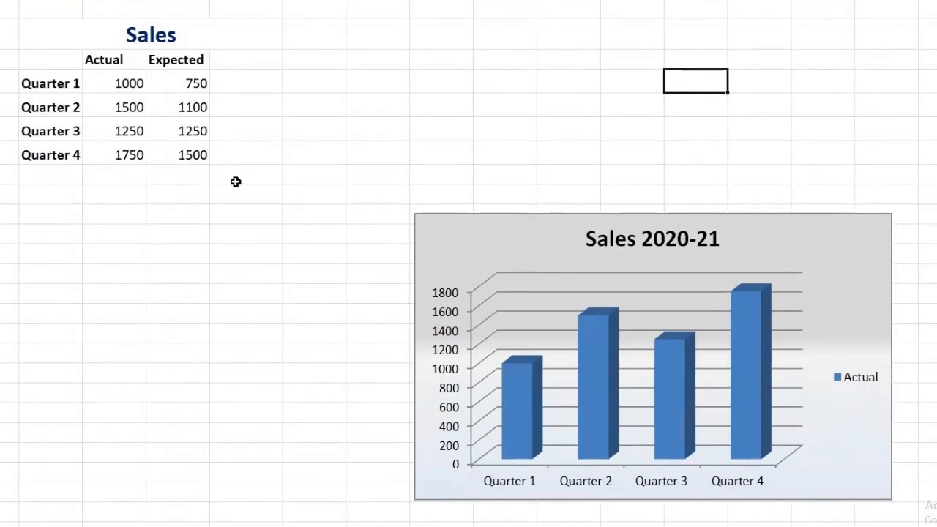
- Copy the Expected header and its four quarterly values into the Sales 2020-21 chart as a second series
left_click(188, 61)
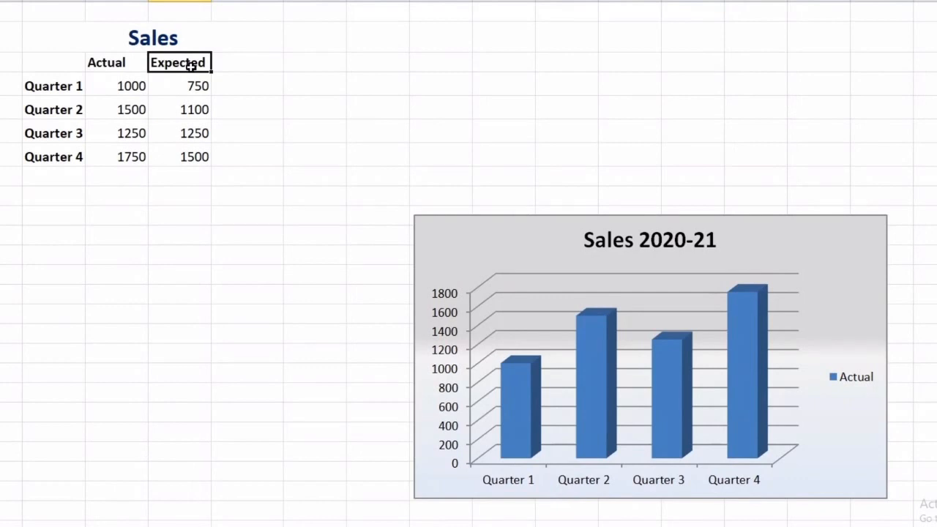
left_click_drag(191, 66, 194, 153)
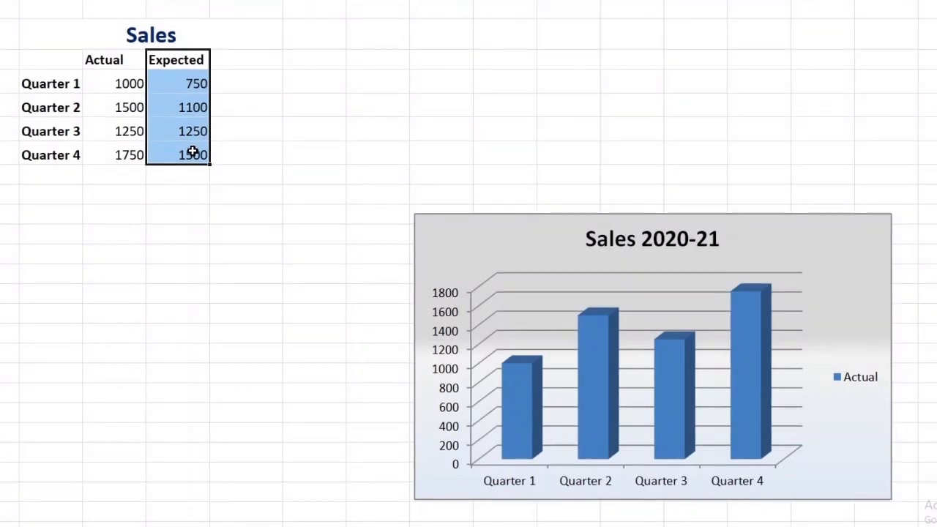
key("ctrl+c")
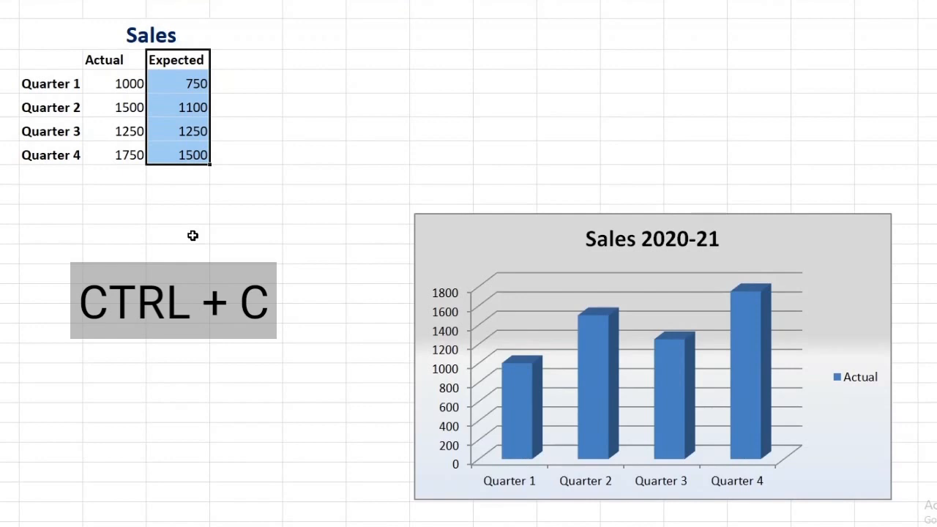
left_click(193, 235)
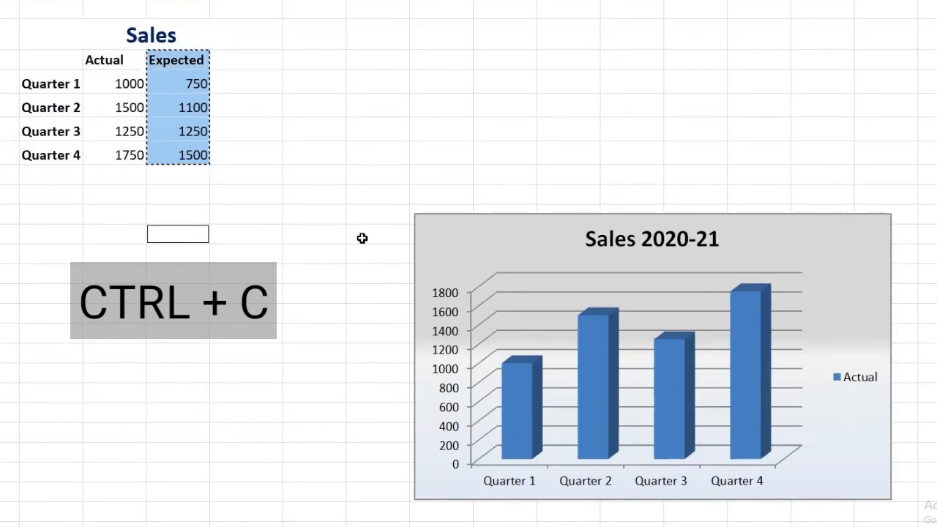
left_click(468, 234)
key("ctrl+v")
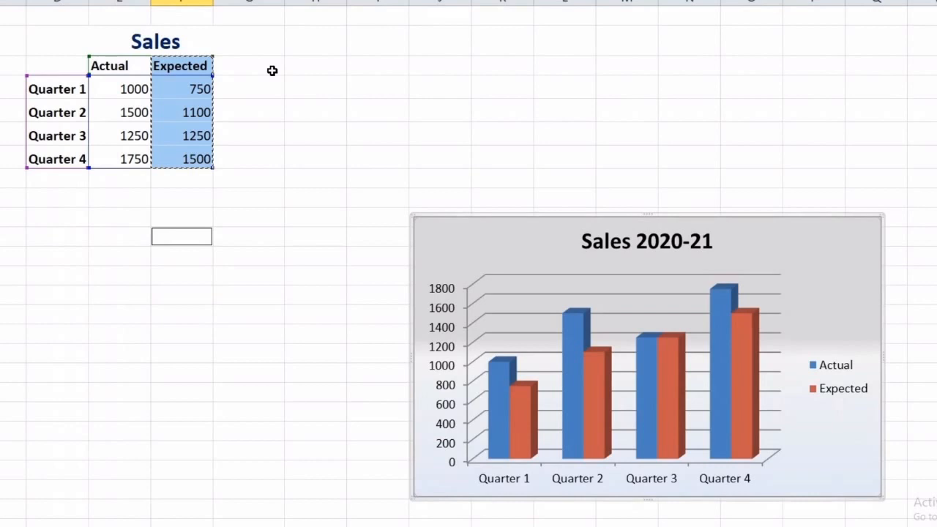
- Add a Difference header in the empty column beside Expected
left_click(270, 66)
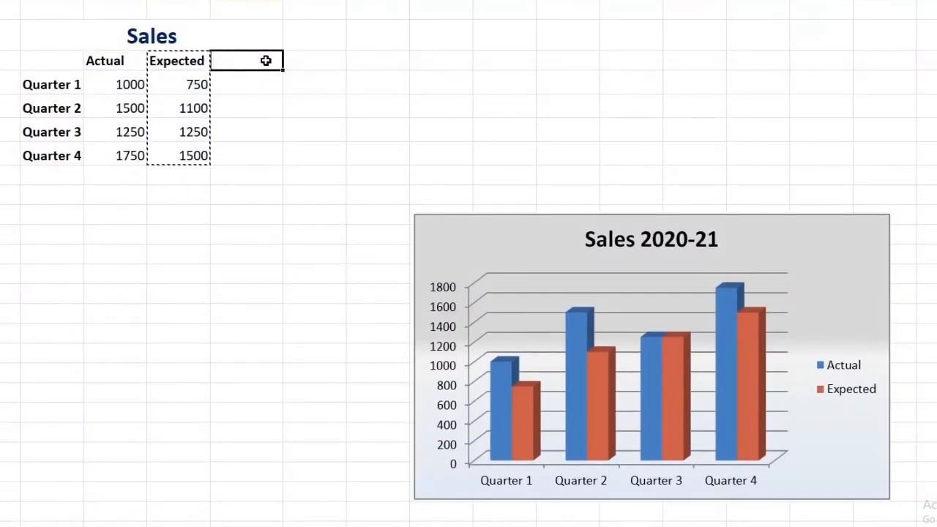
type("Diff")
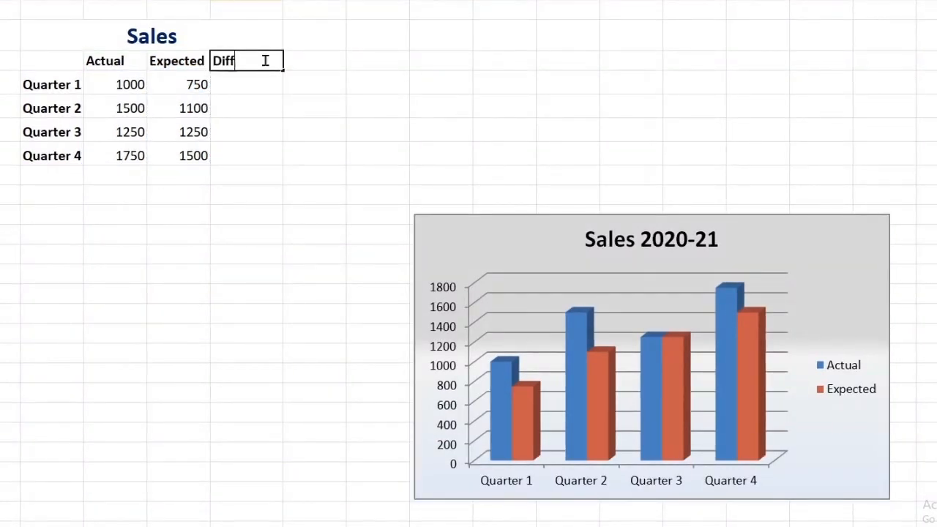
type("erence")
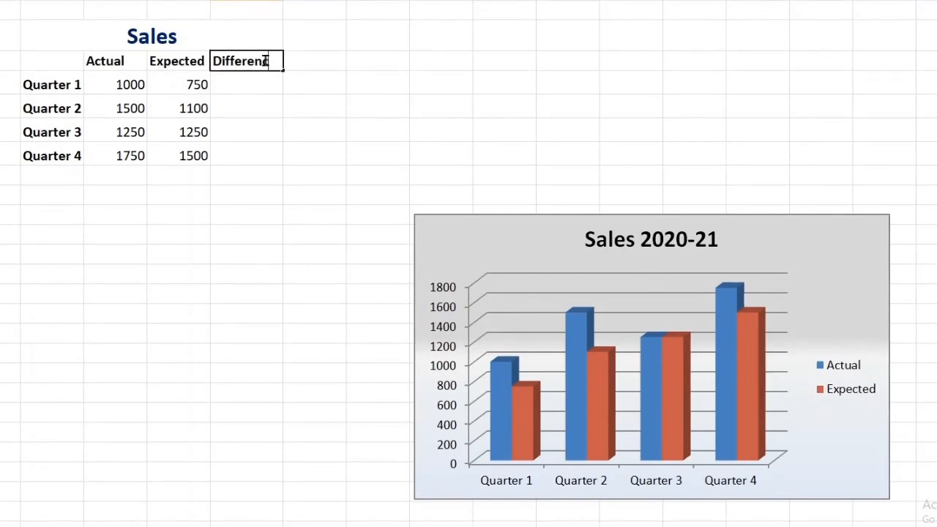
- Calculate Actual minus Expected for Quarter 1 in the Difference column and fill the formula down through Quarter 4
left_click(254, 82)
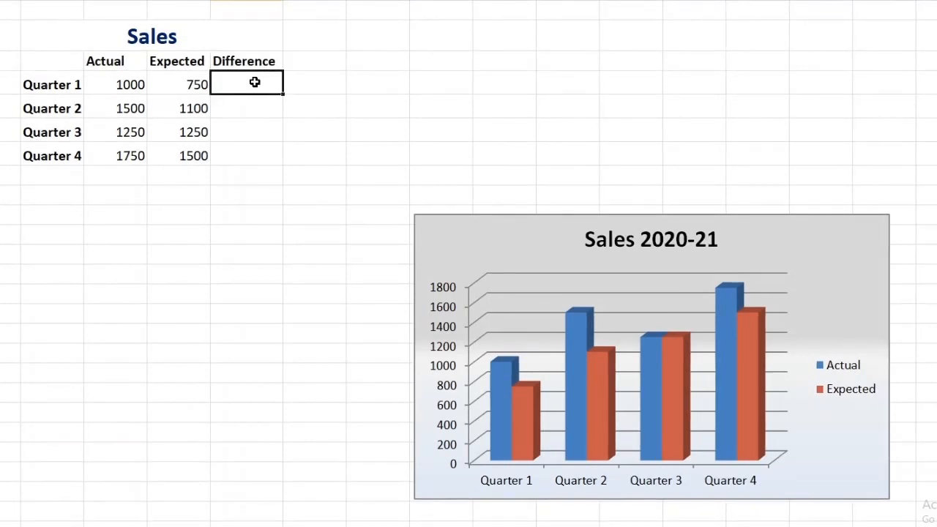
type("=")
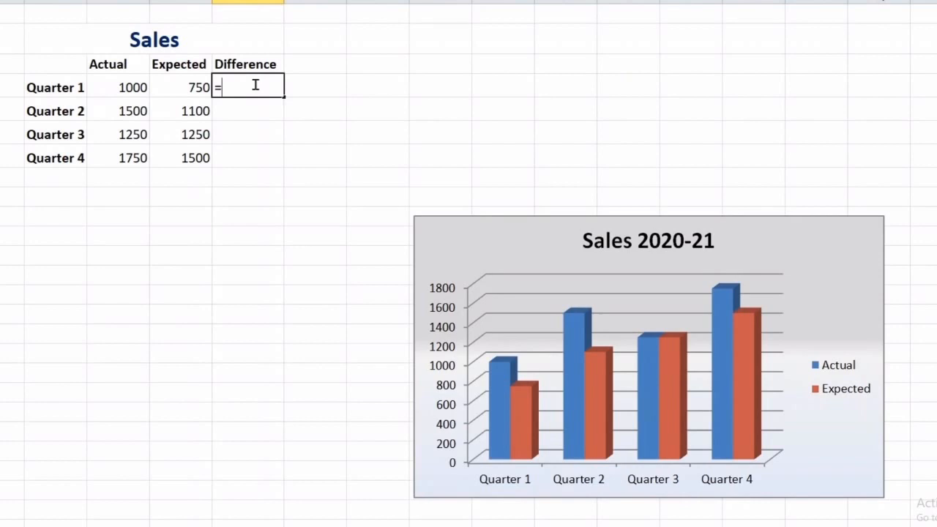
left_click(143, 88)
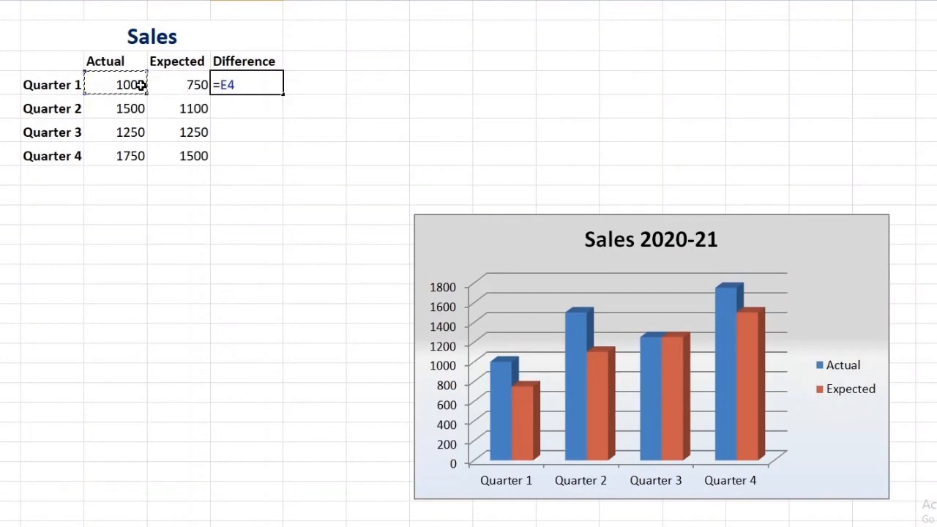
type("-")
left_click(173, 85)
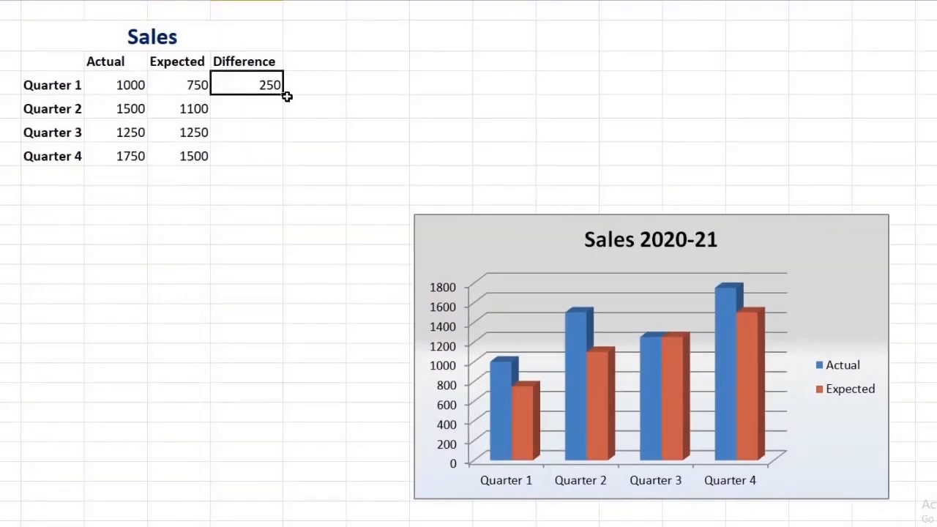
double_click(283, 94)
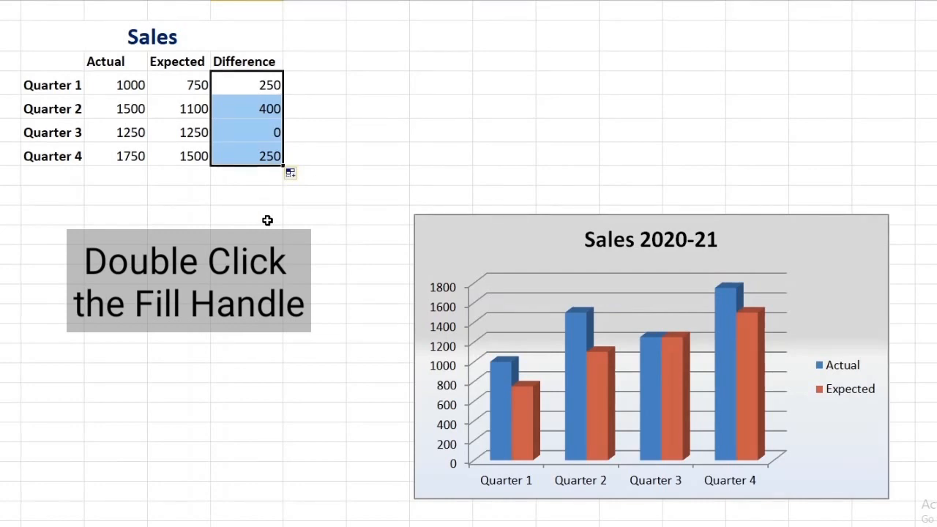
left_click(187, 253)
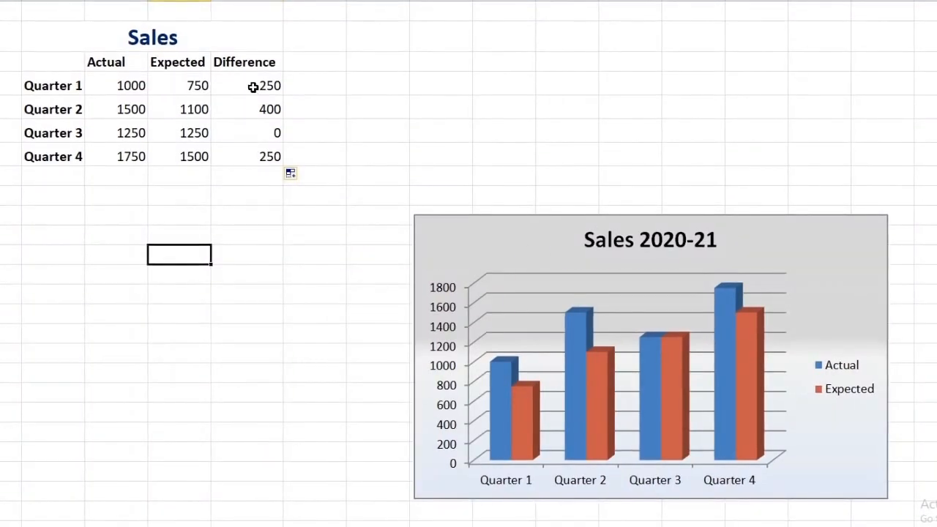
- Copy the Difference column with its header and formulas and paste it starting at cell E12
left_click(253, 88)
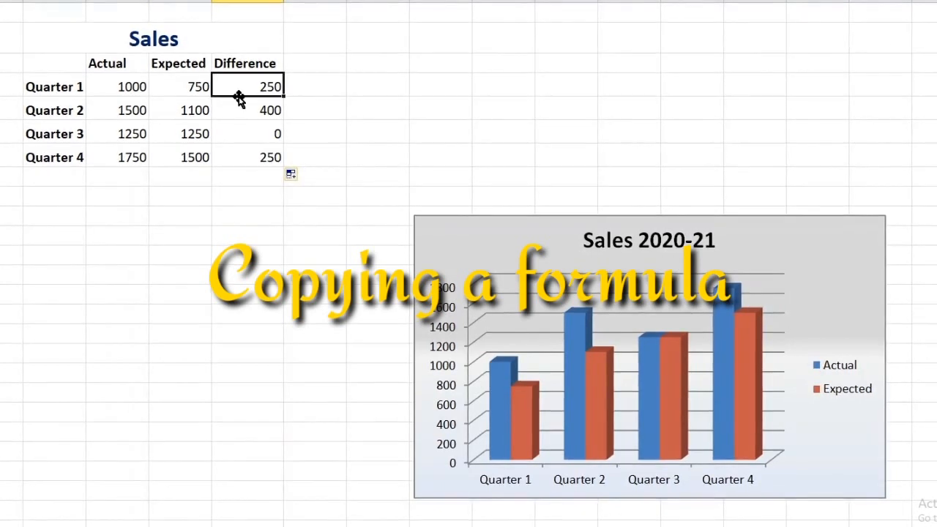
left_click_drag(270, 65, 270, 156)
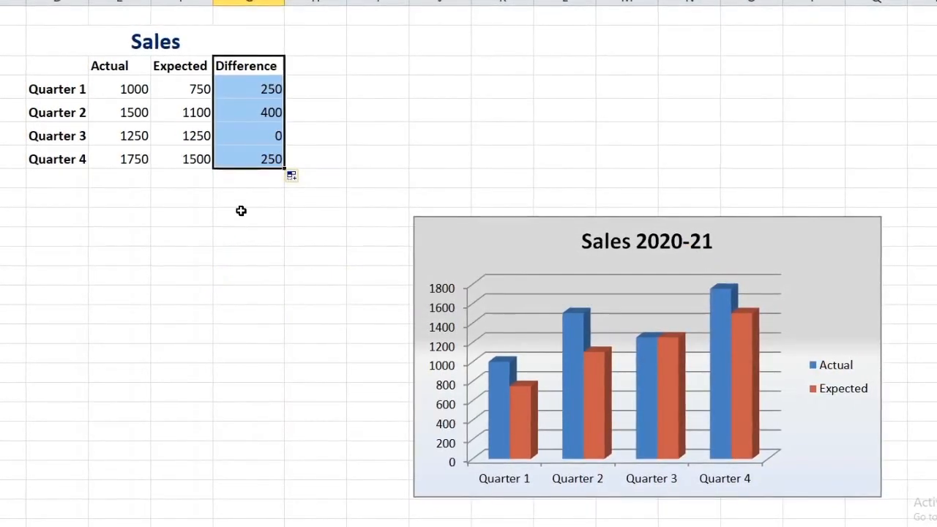
key("ctrl+c")
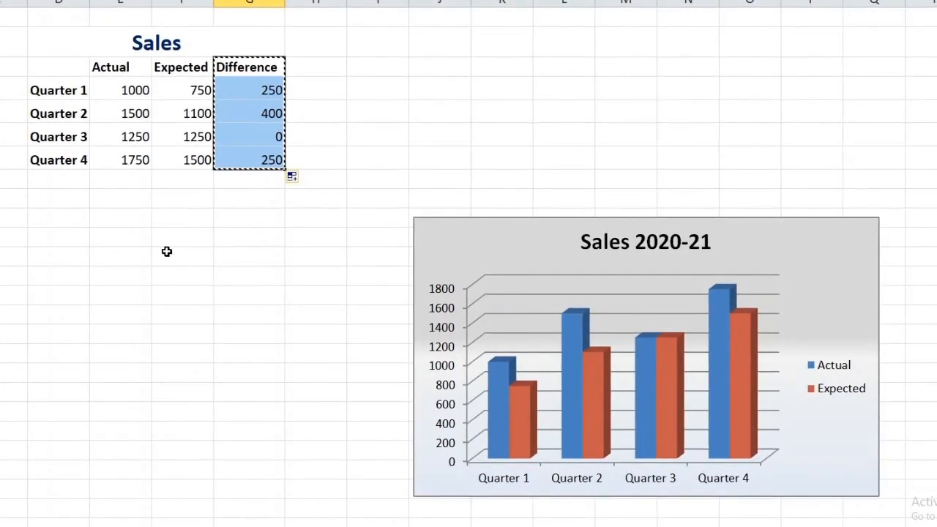
left_click(132, 258)
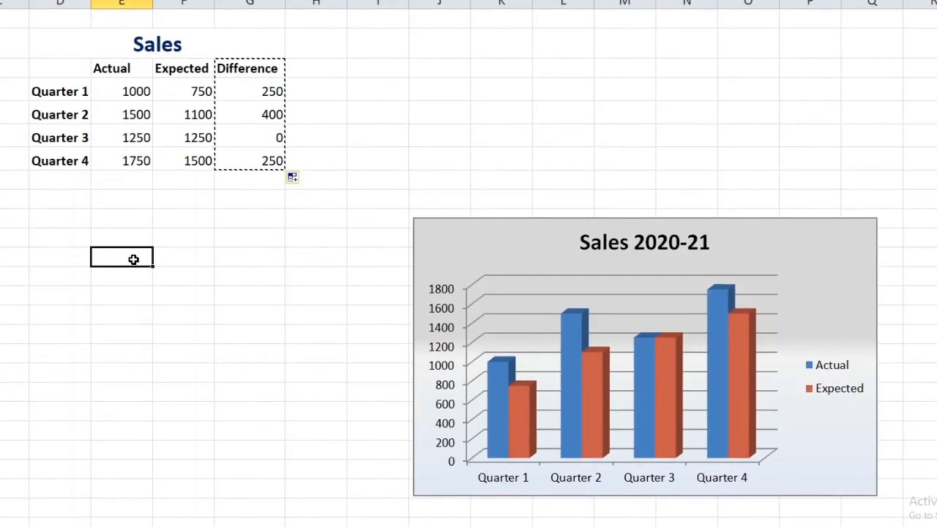
key("ctrl+v")
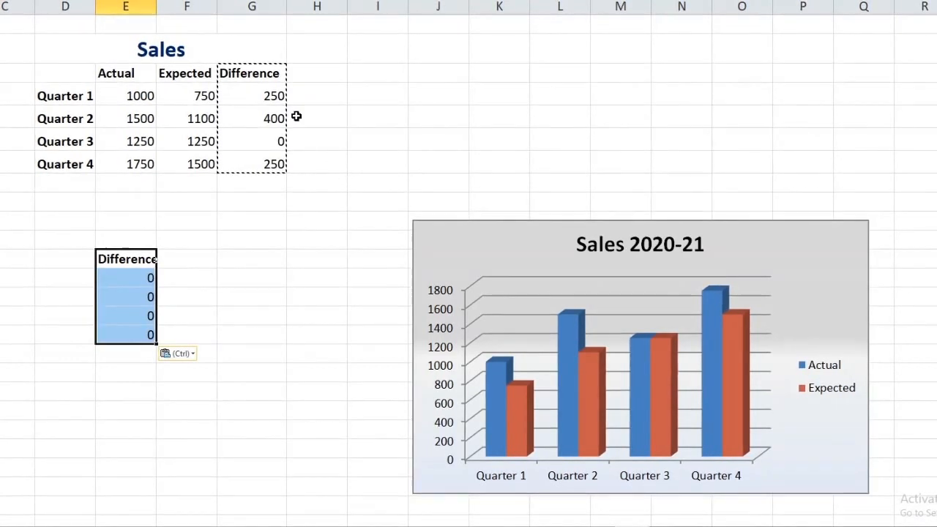
- Copy the Difference column from the Sales table to G12:G16 as values only
left_click(267, 97)
left_click_drag(267, 103, 268, 171)
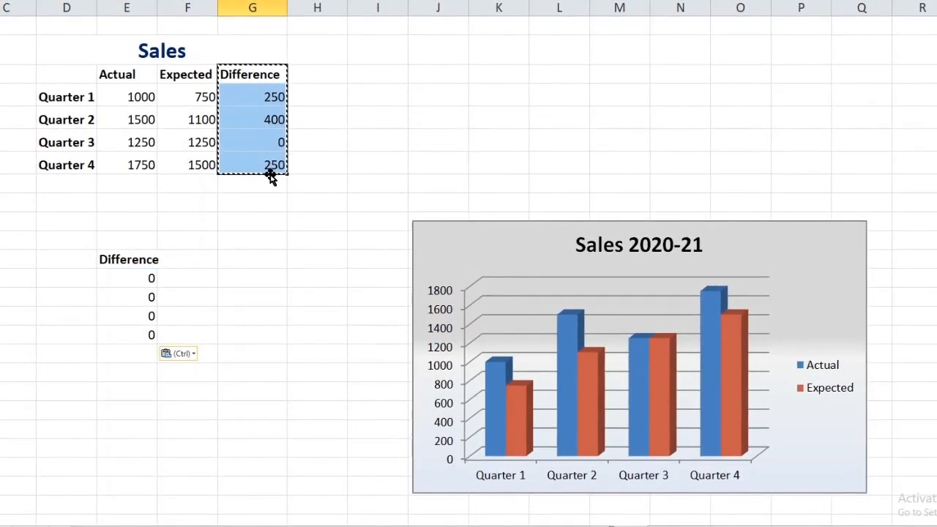
key("ctrl+c")
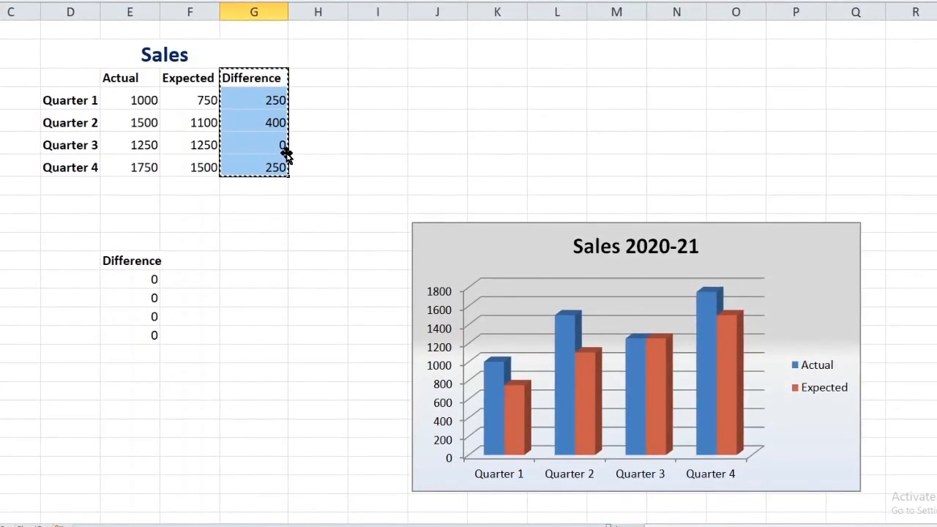
left_click_drag(287, 155, 264, 322)
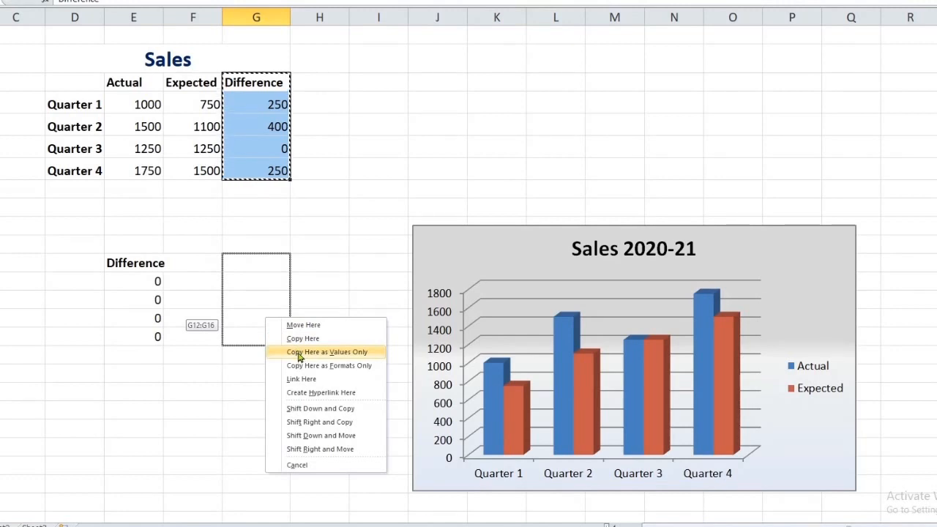
left_click(299, 356)
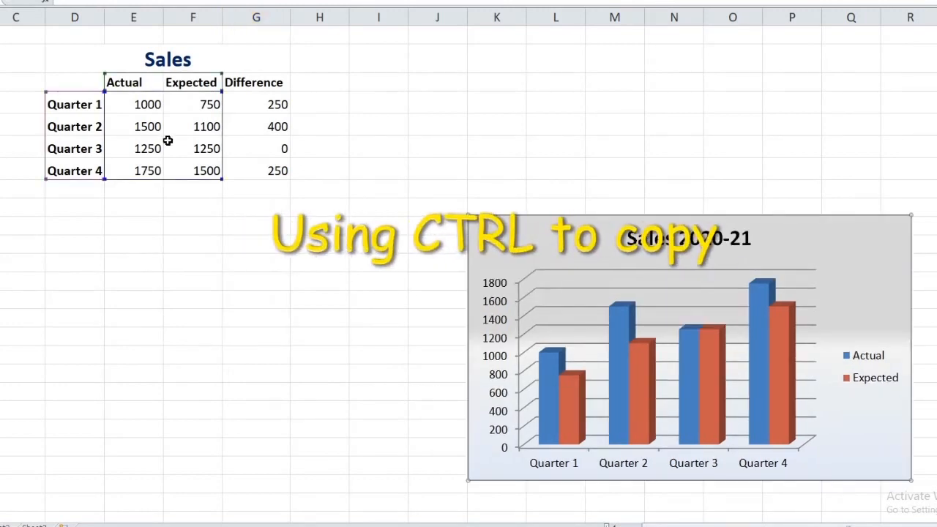
- Duplicate the Actual column into E11:E15 and place a copy of the sales chart over the empty cells beside it
left_click_drag(147, 83, 140, 169)
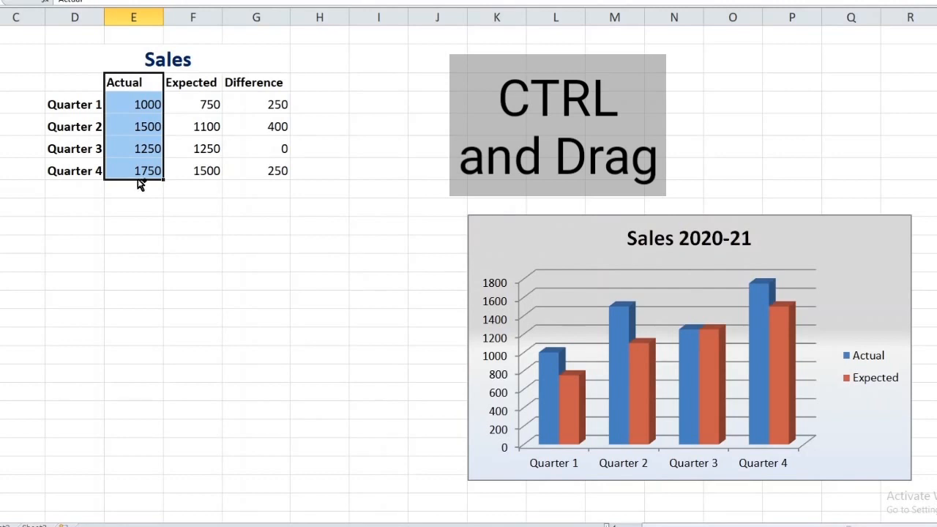
left_click_drag(141, 187, 149, 317)
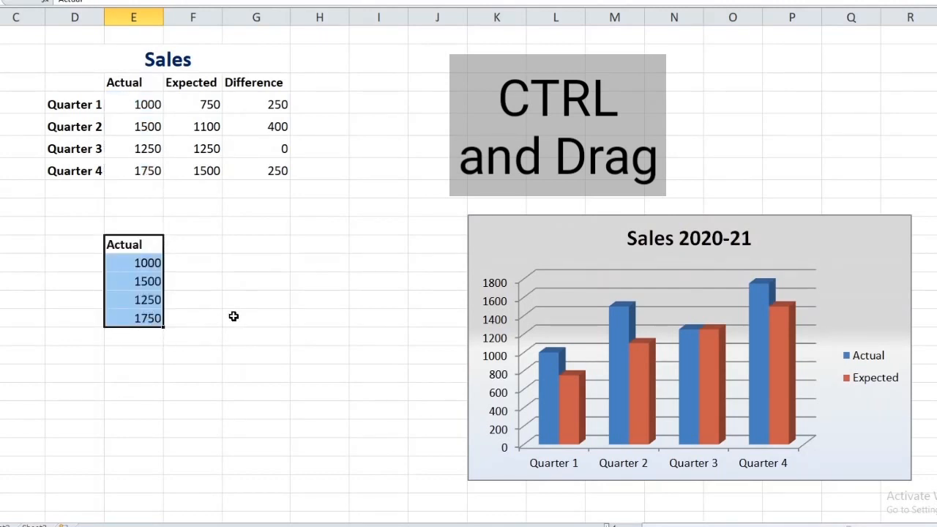
left_click_drag(469, 266, 300, 352)
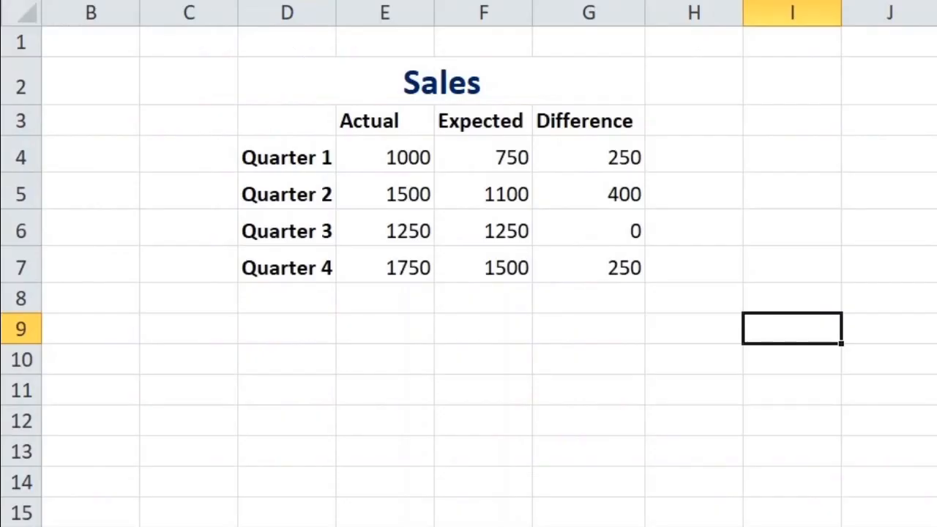
- Show the Office Clipboard and collect the quarter labels in D4:D7 and the Expected column in F3:F7 on it
left_click(233, 143)
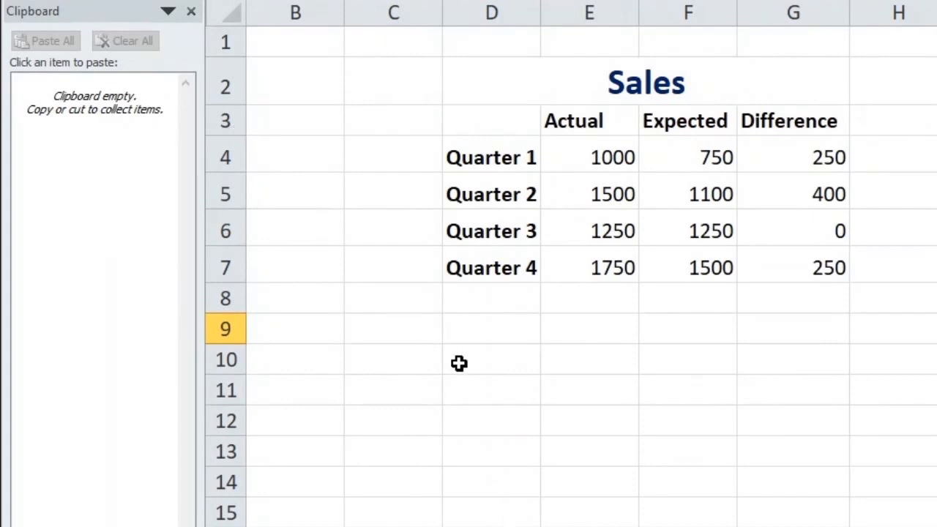
left_click_drag(488, 157, 498, 261)
key("ctrl+c")
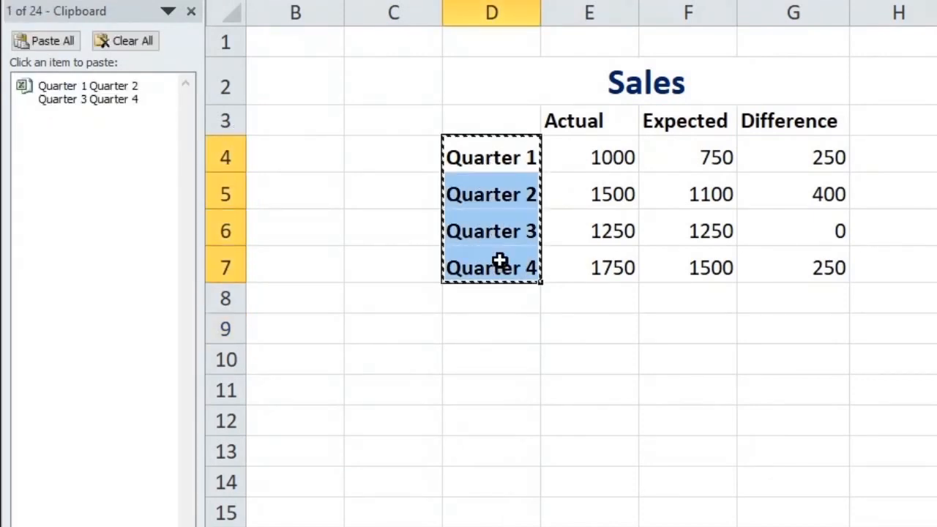
left_click_drag(706, 123, 715, 256)
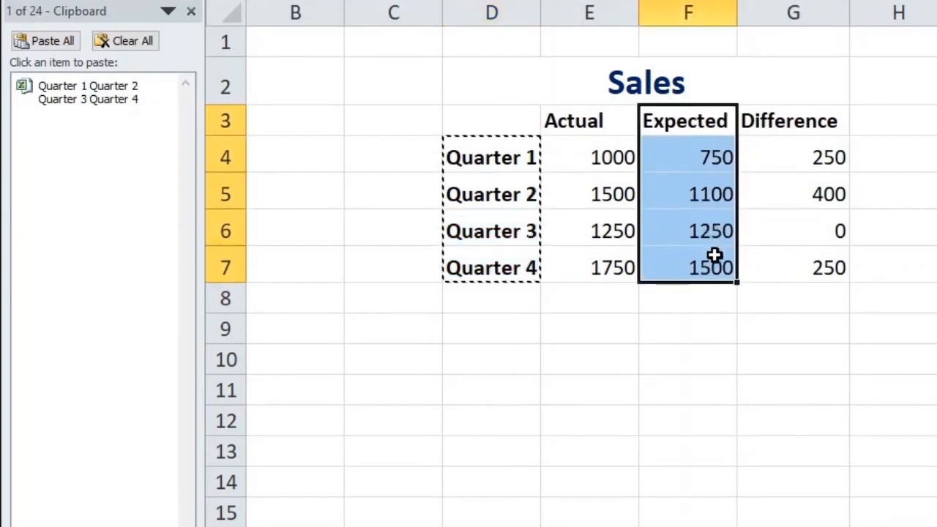
key("ctrl+c")
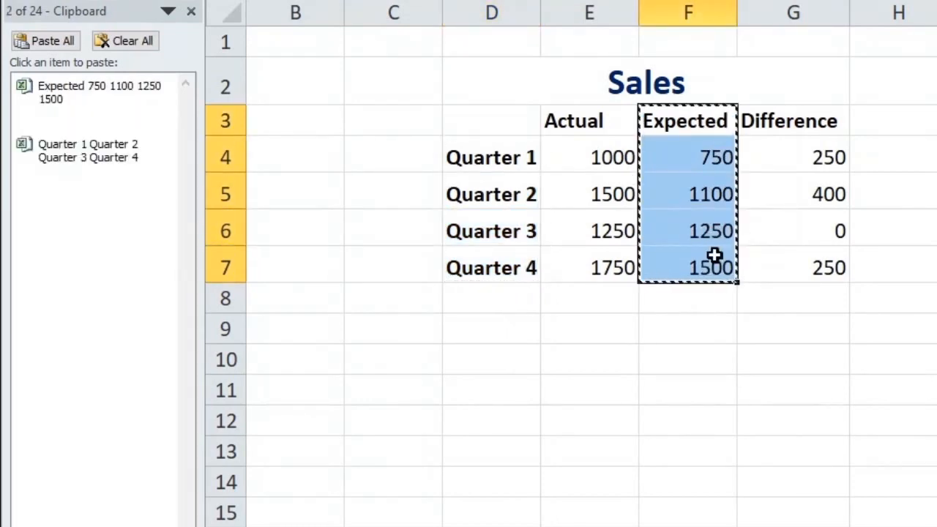
- Add the Sales 2020-21 chart to the collected clipboard items
left_click(893, 333)
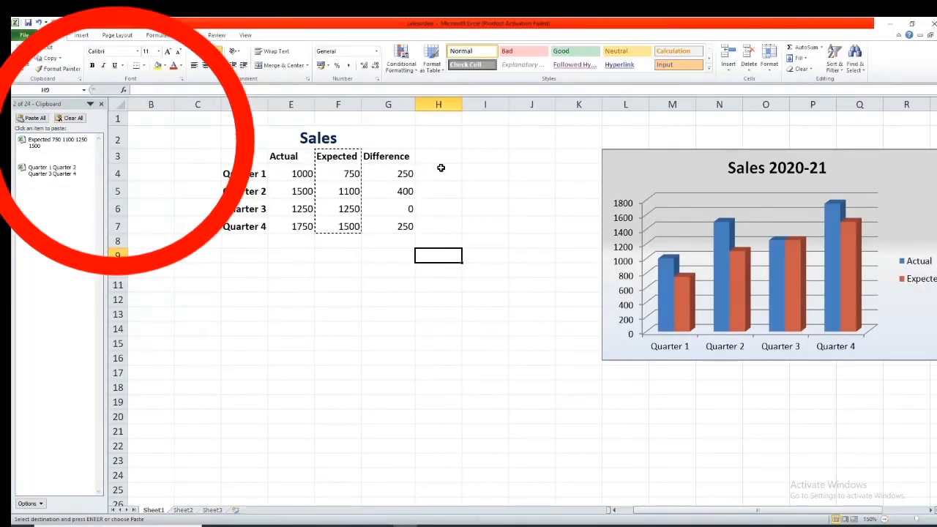
left_click(652, 164)
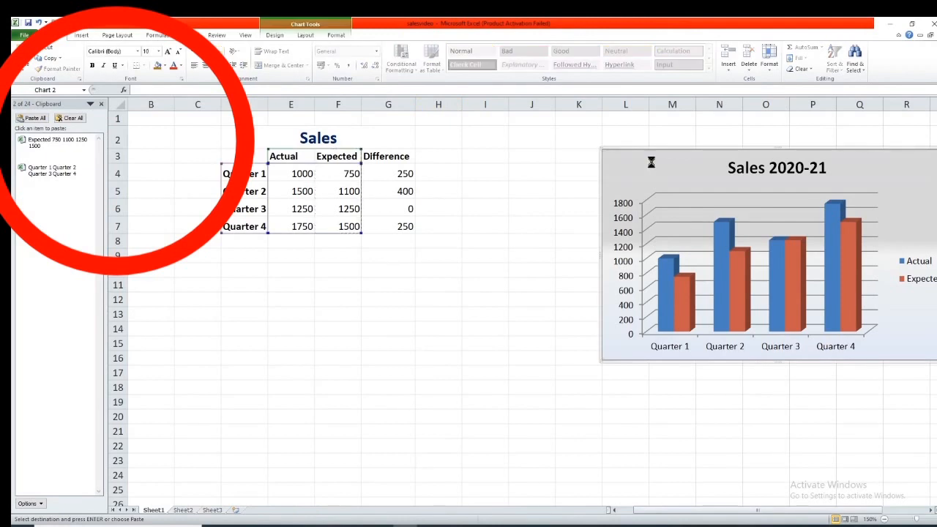
key("ctrl+c")
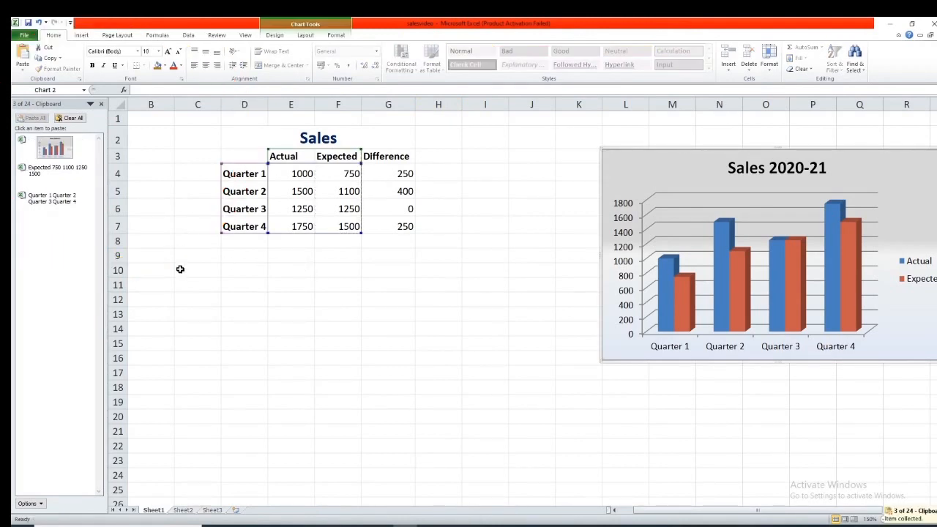
- Paste the collected quarter labels from the Office Clipboard starting at cell C12
left_click(189, 296)
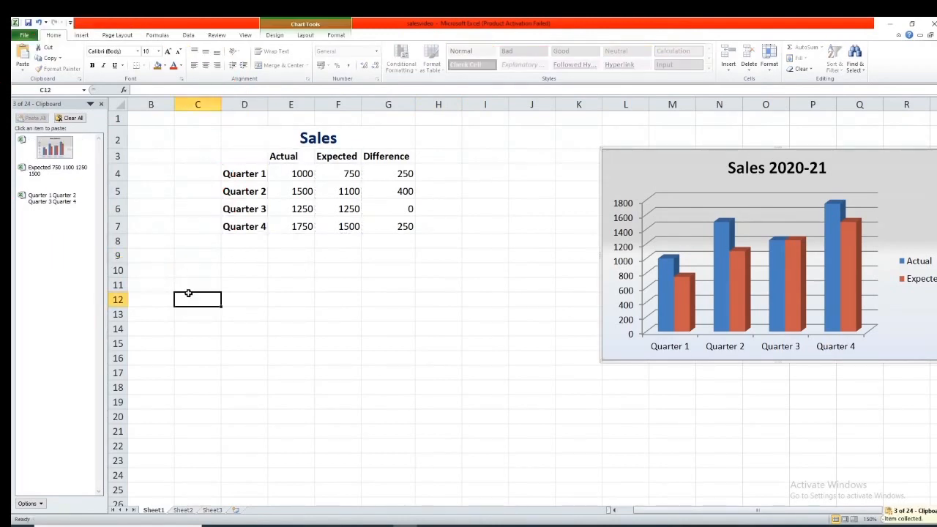
left_click(57, 204)
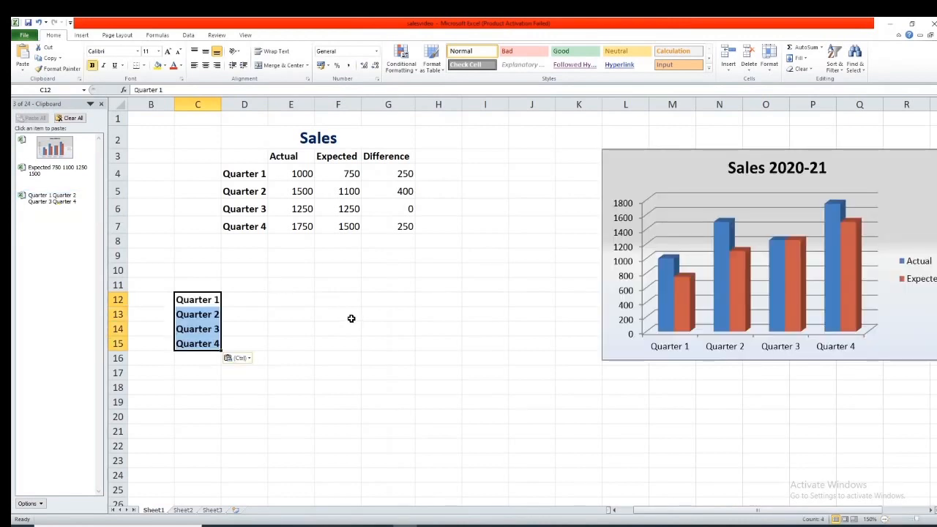
- Paste the collected Expected column from the Office Clipboard at F13 and the collected sales chart at I20
left_click(351, 320)
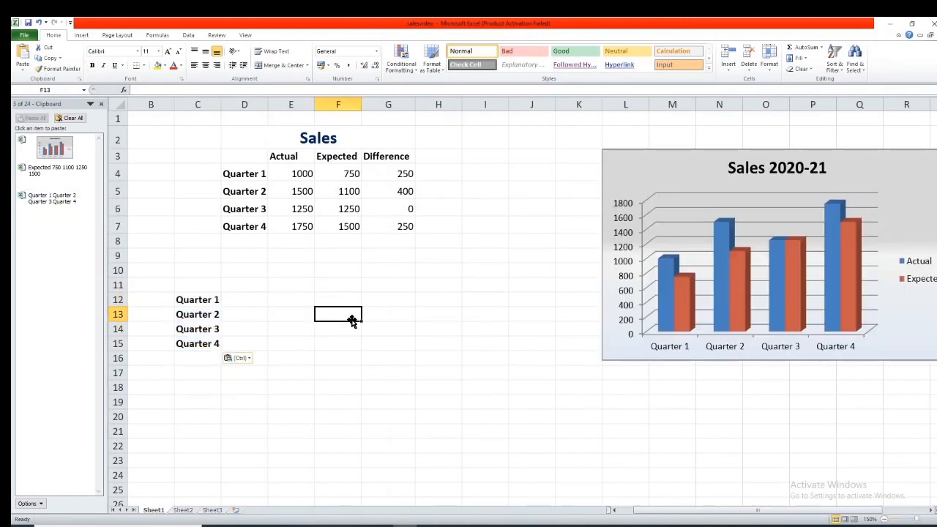
left_click(73, 179)
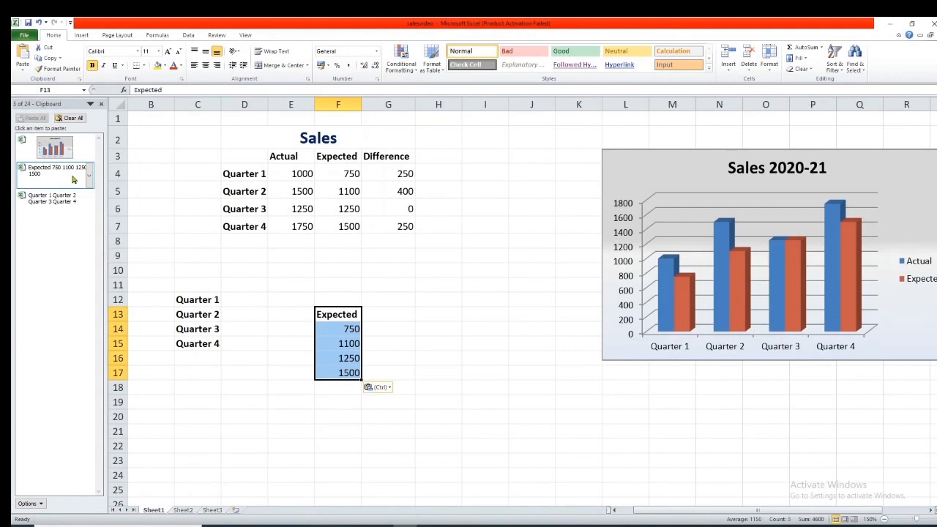
left_click(477, 414)
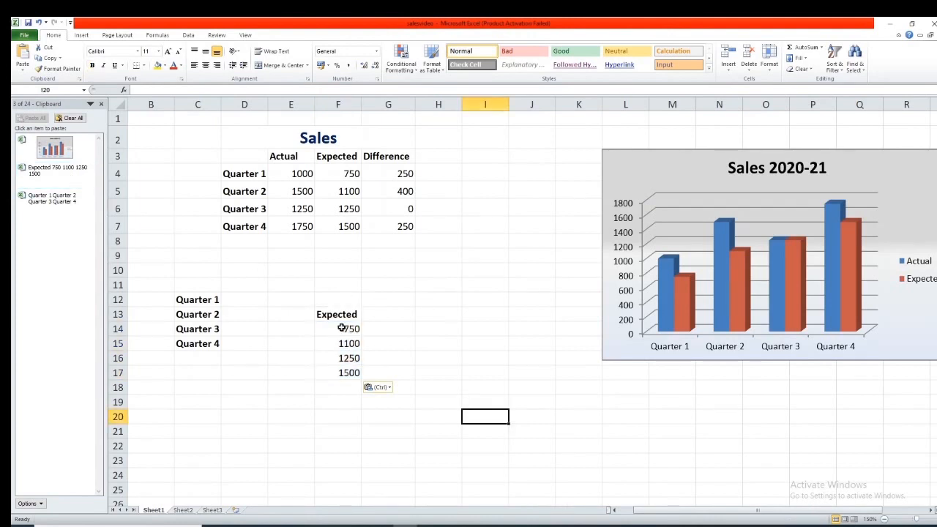
left_click(51, 148)
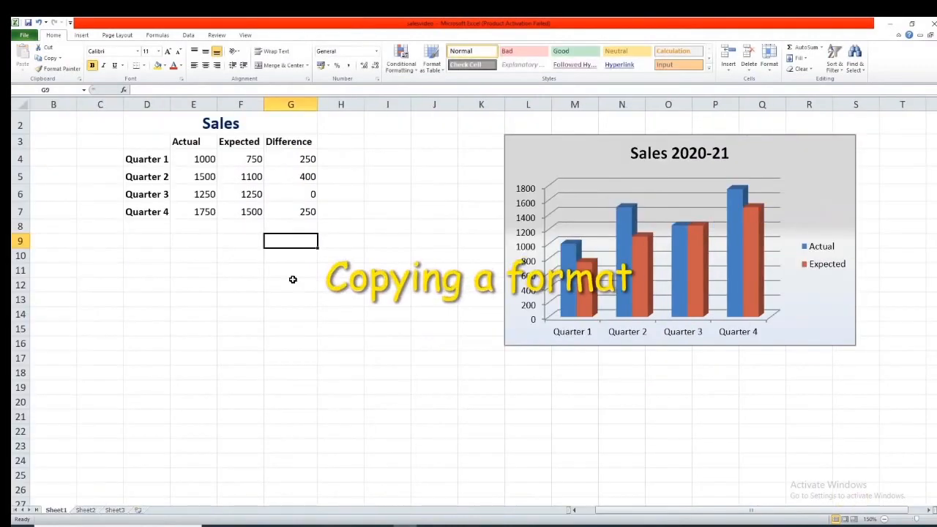
- Colour the Quarter 1 label in D4 red and copy its format to the Quarter 3 label with Format Painter
left_click(156, 161)
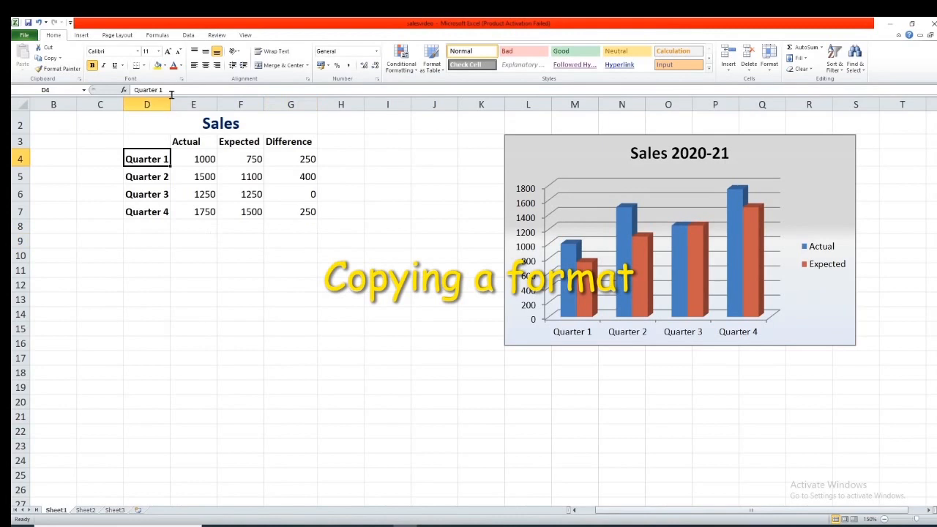
left_click(174, 66)
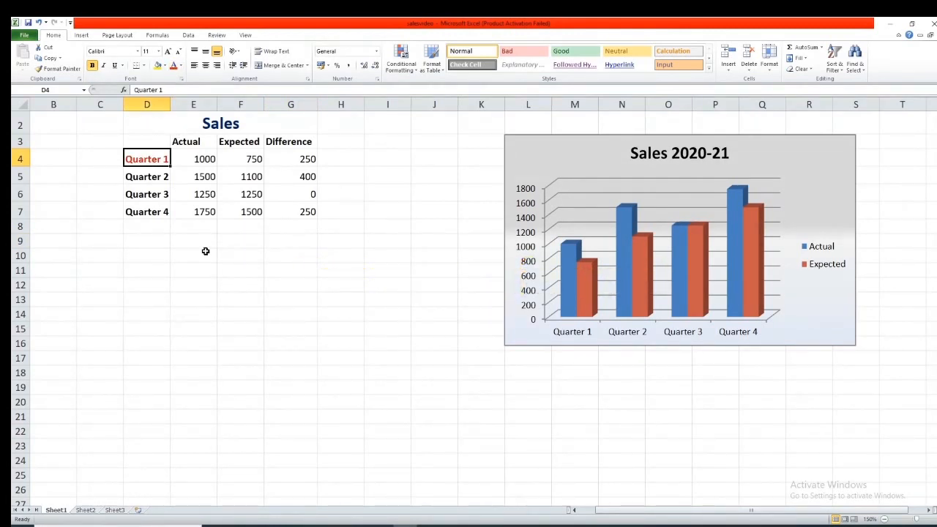
left_click(63, 69)
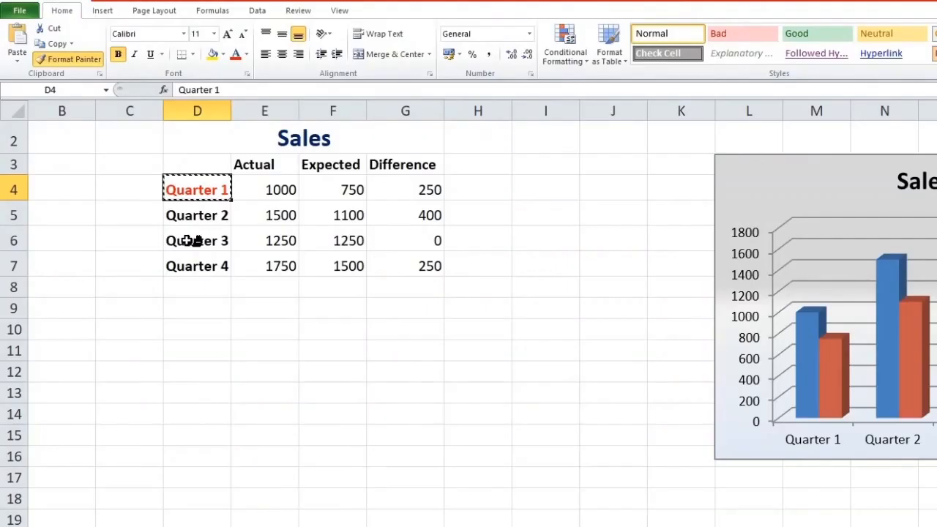
left_click(300, 381)
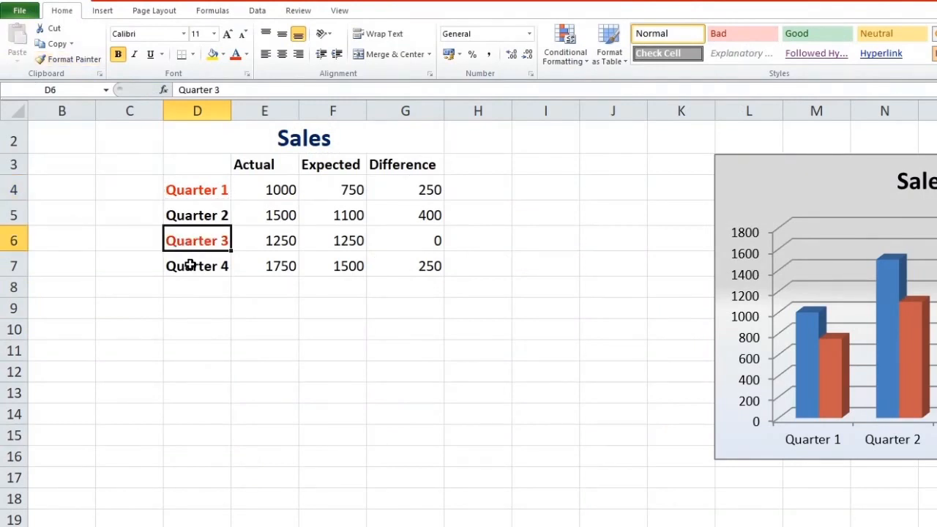
- Copy Quarter 3's red format to the Quarter 4 label and the Expected and Difference headings using a locked Format Painter
double_click(77, 62)
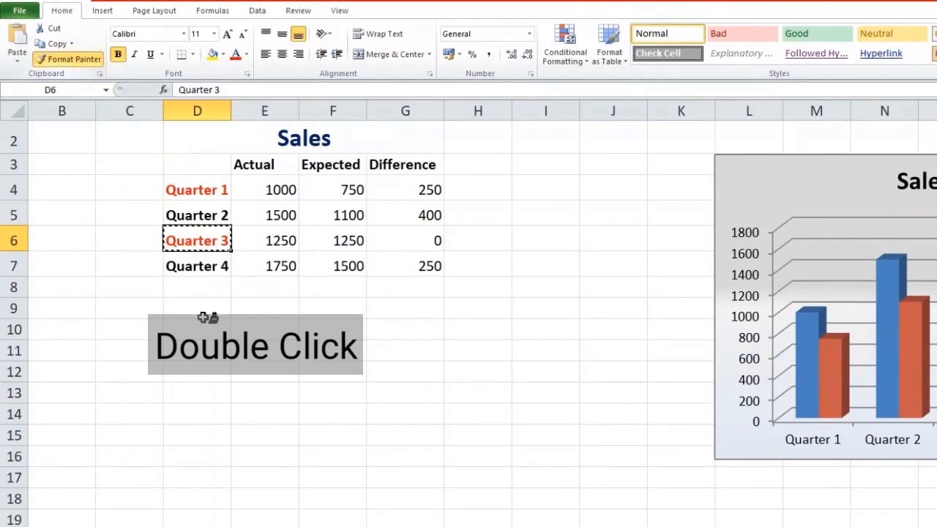
left_click(208, 265)
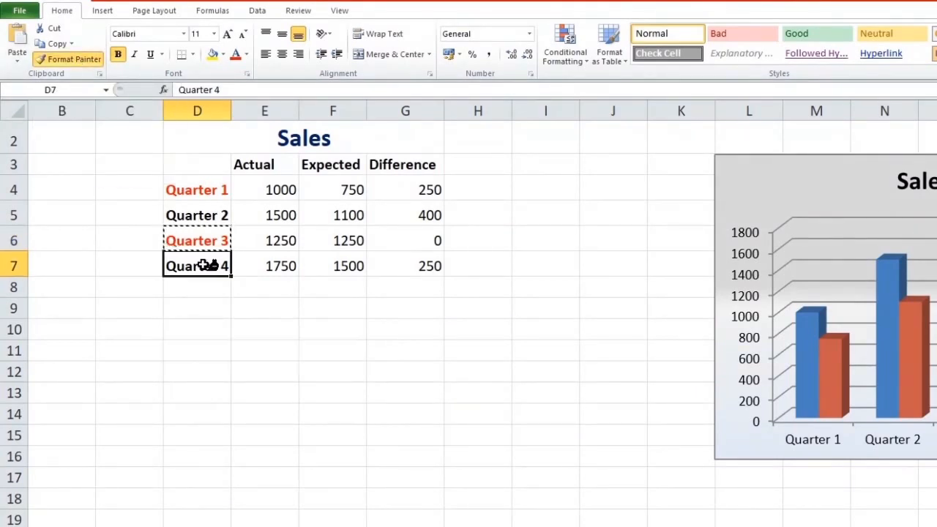
left_click(315, 172)
left_click(405, 165)
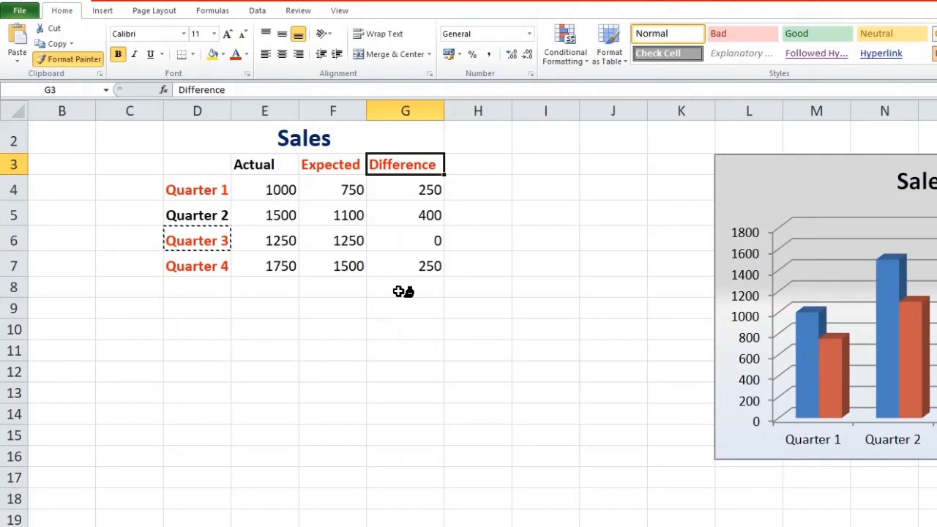
key("Escape")
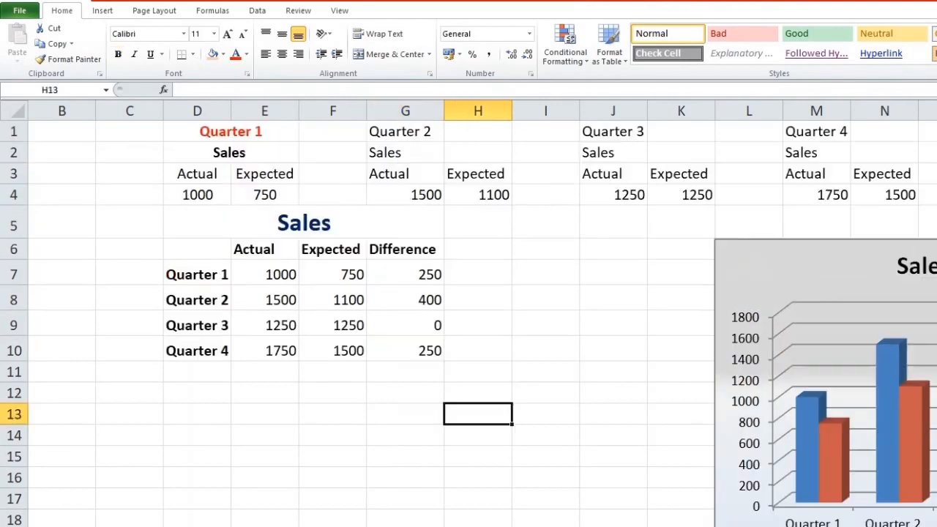
- Fill the Quarter 1 sales block in D1:E4 with light grey
left_click(207, 131)
left_click_drag(206, 145, 209, 193)
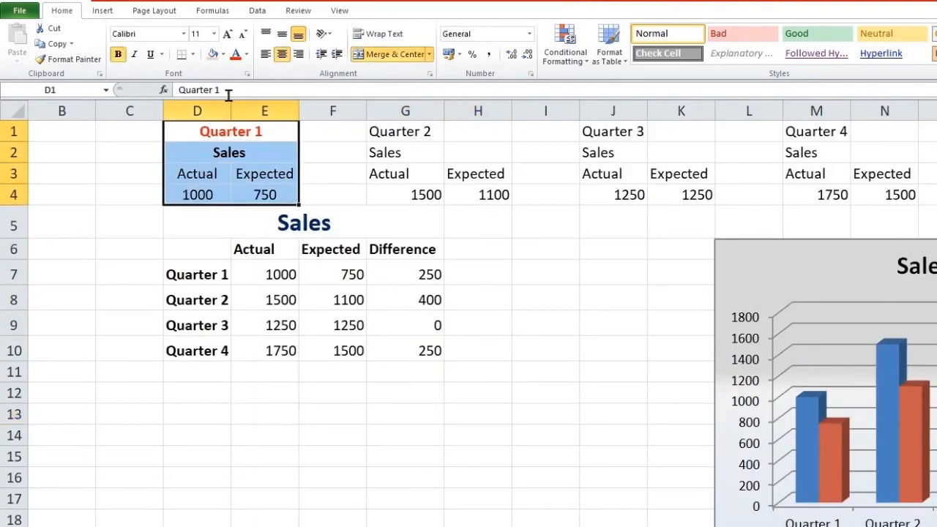
left_click(212, 54)
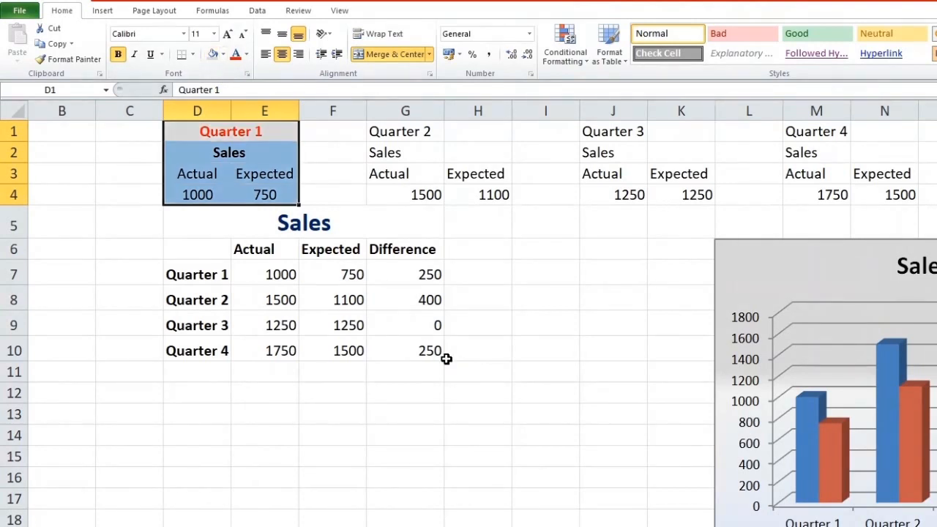
left_click(451, 448)
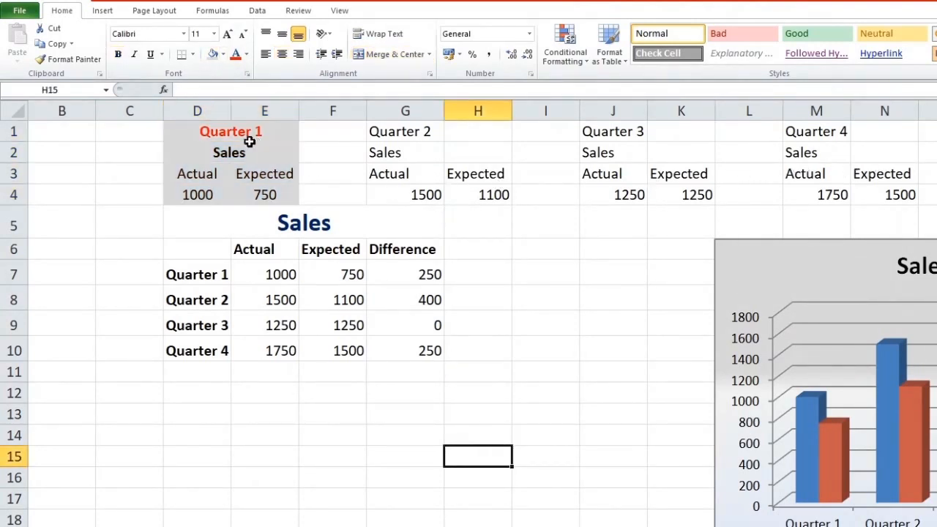
- Copy the Quarter 1 block's formatting to the Quarter 2, Quarter 3 and Quarter 4 blocks in rows 1 to 4 with Format Painter
left_click(186, 131)
left_click_drag(186, 130, 197, 188)
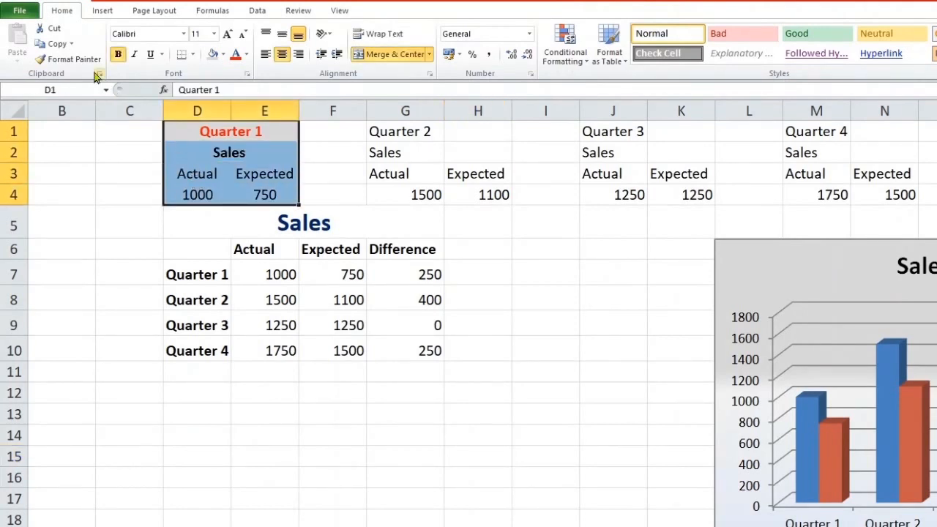
left_click(74, 60)
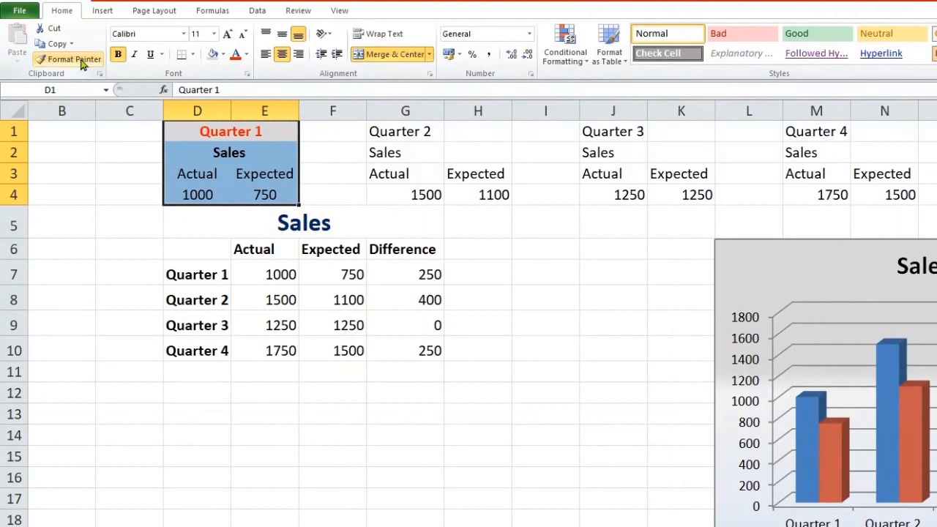
left_click(74, 59)
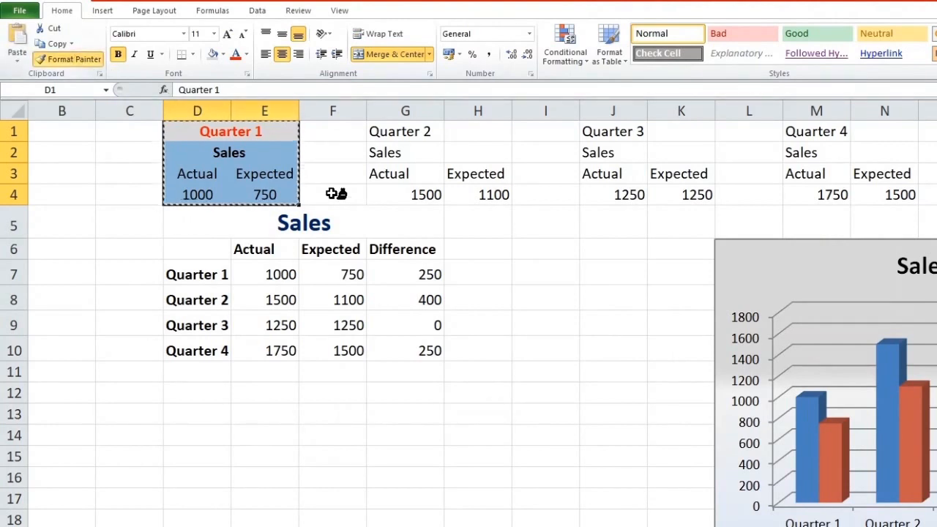
mouse_move(392, 129)
left_mouse_down()
mouse_move(429, 192)
mouse_move(468, 194)
left_mouse_up()
mouse_move(610, 132)
left_mouse_down()
mouse_move(621, 192)
mouse_move(688, 186)
left_mouse_up()
mouse_move(825, 139)
left_mouse_down()
mouse_move(832, 190)
mouse_move(874, 187)
left_mouse_up()
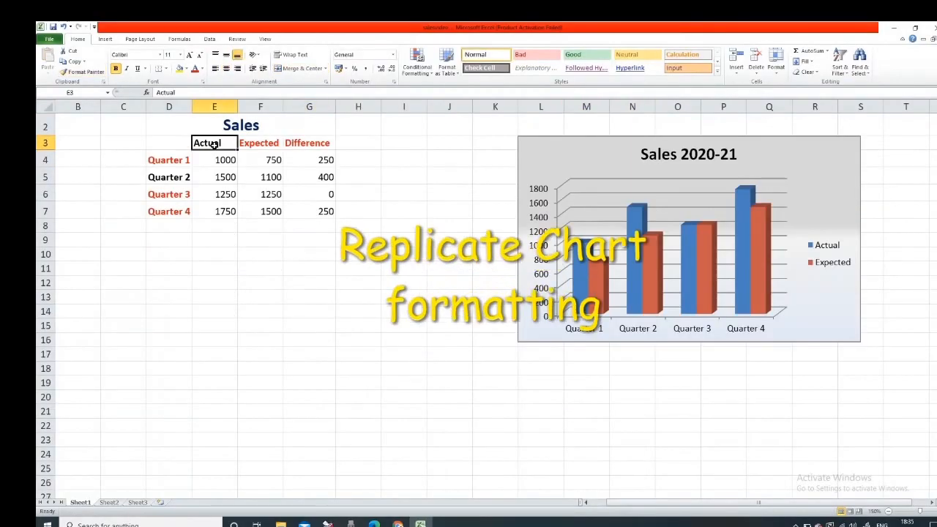
- Insert a 3-D clustered column chart of the Actual data in E3:E7 and place it below the sales table
left_click_drag(212, 144, 222, 210)
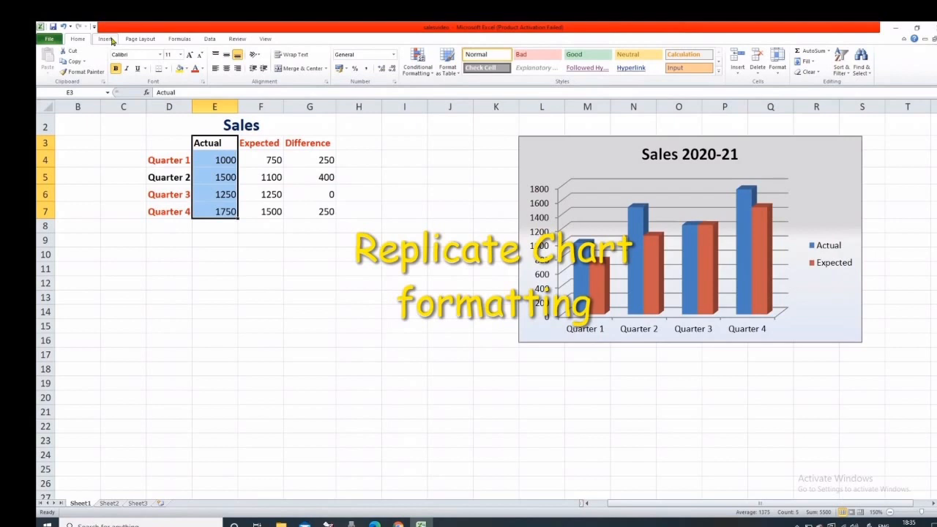
left_click(107, 39)
left_click(216, 62)
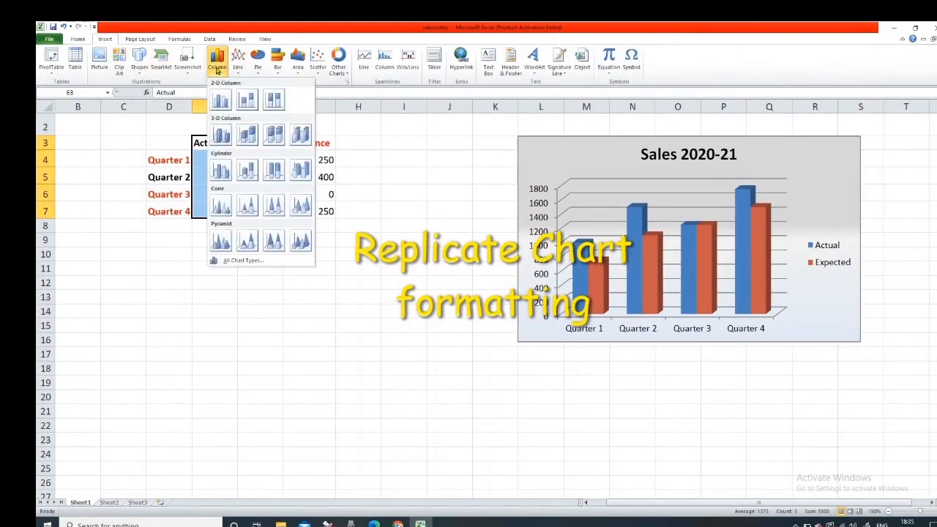
left_click(220, 101)
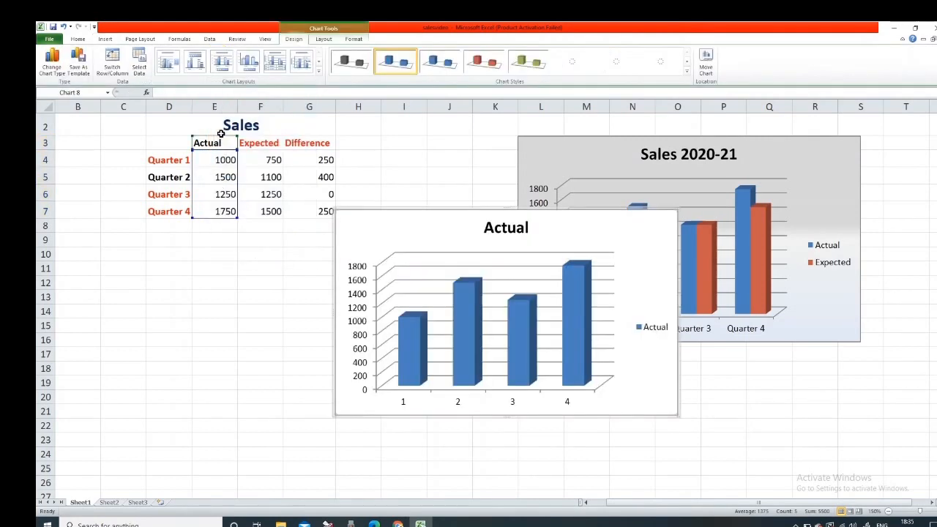
left_click_drag(393, 238, 157, 291)
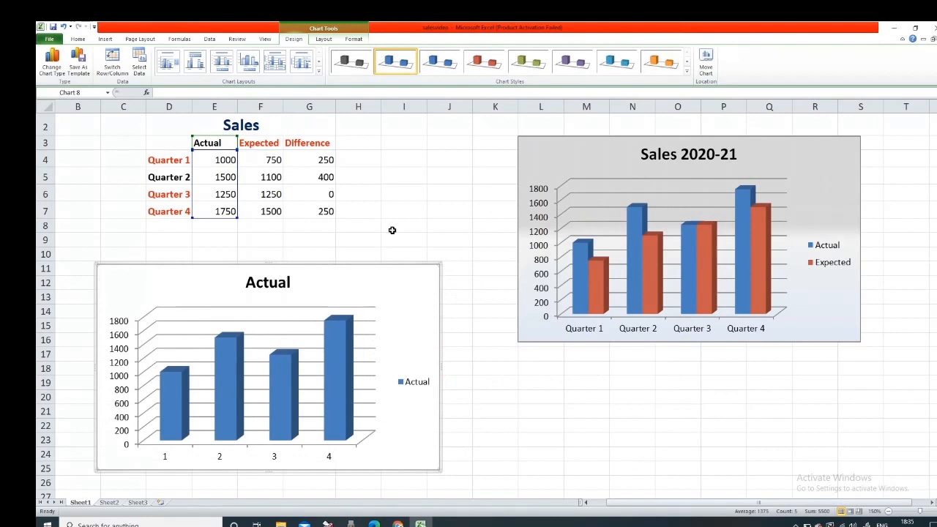
- Copy the Sales 2020-21 chart and paste only its formats onto the Actual chart with Paste Special
left_click(570, 158)
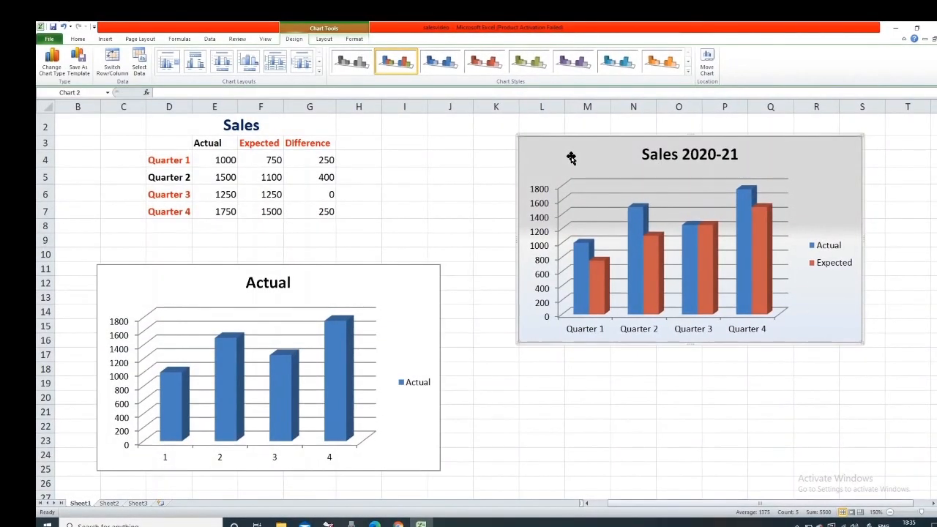
left_click(403, 280)
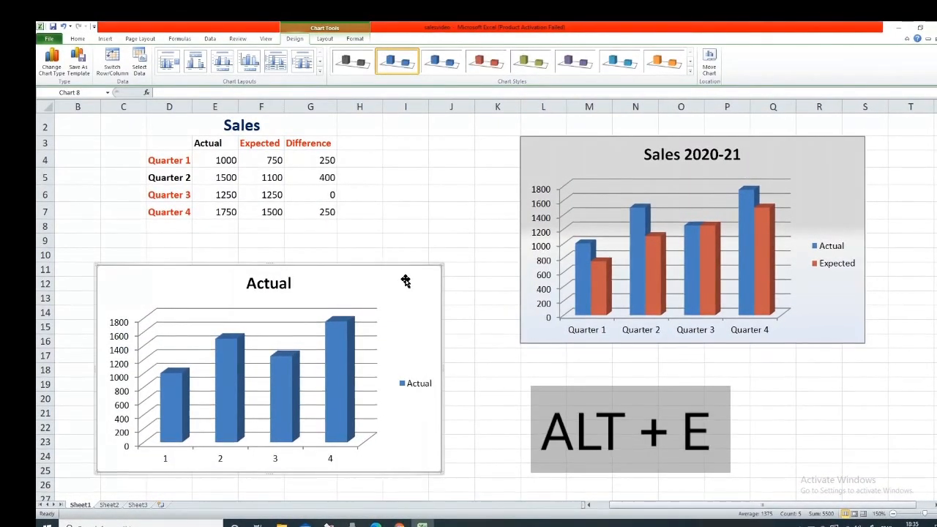
key("s")
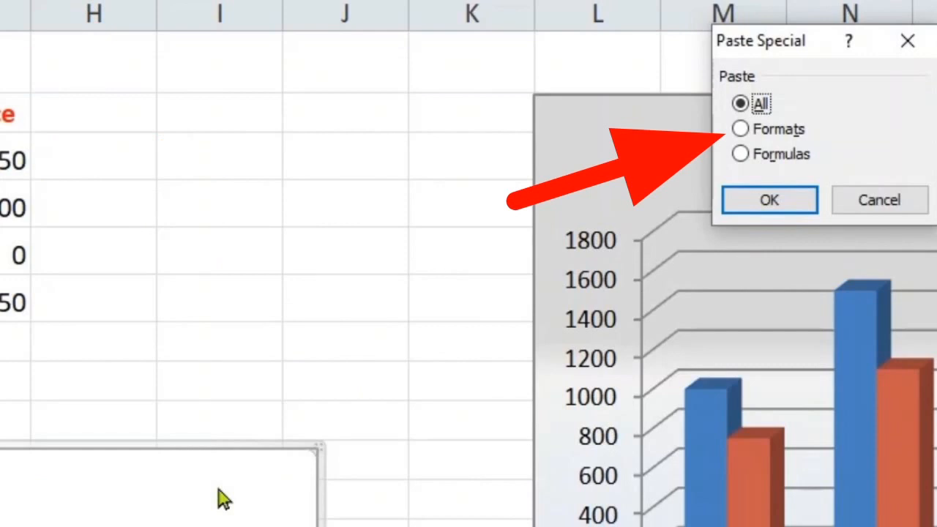
left_click(742, 128)
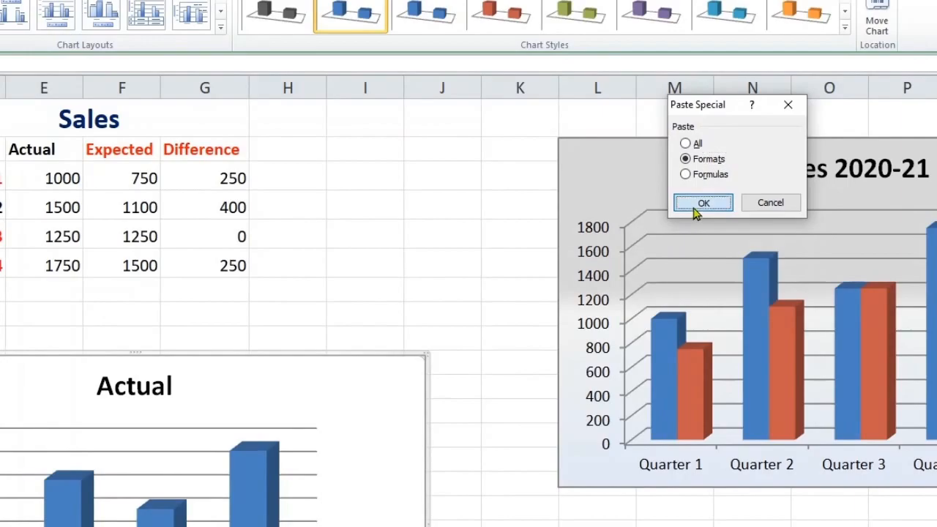
left_click(695, 208)
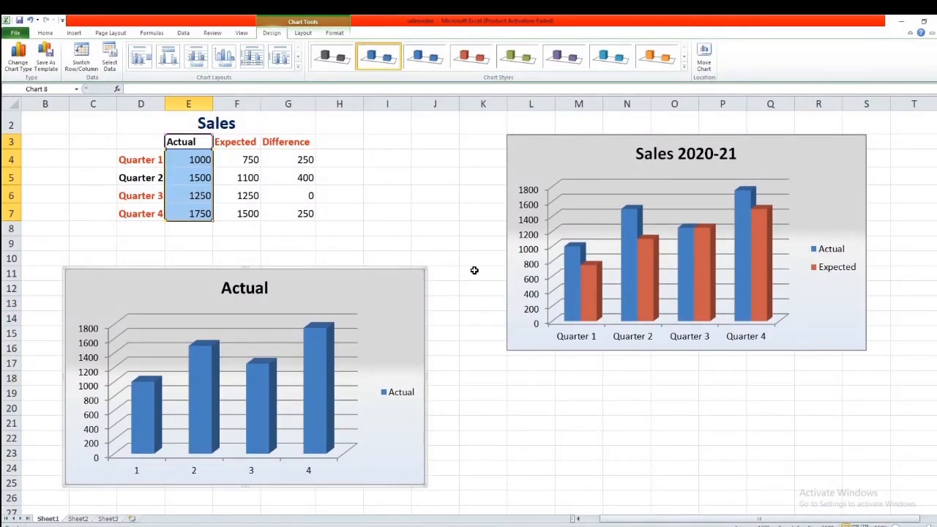
left_click(474, 268)
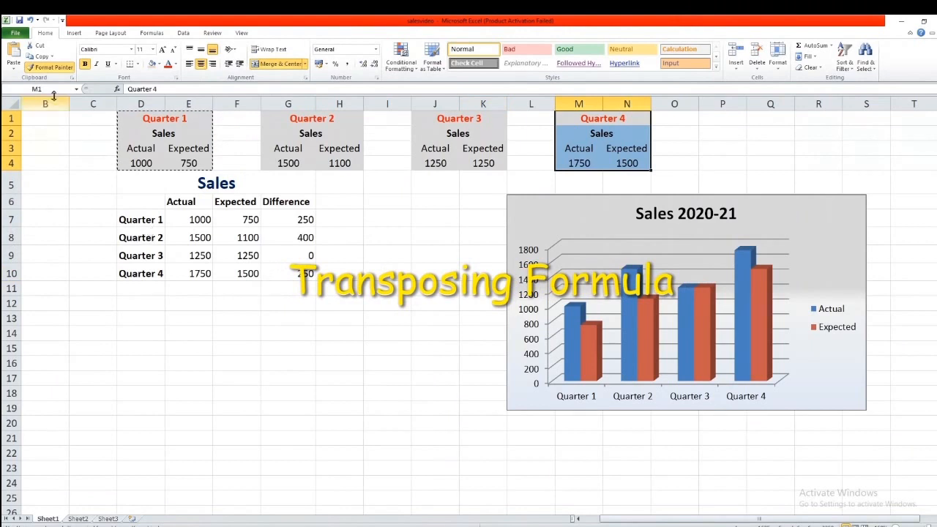
- Turn off Format Painter and paste the Actual column in E6:E10 transposed as a row starting at C15
left_click(53, 67)
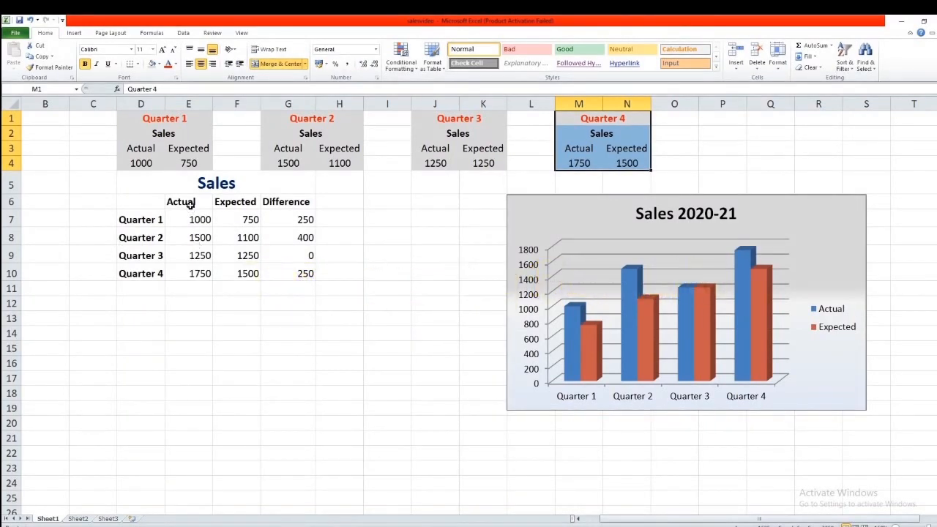
left_click_drag(190, 204, 186, 275)
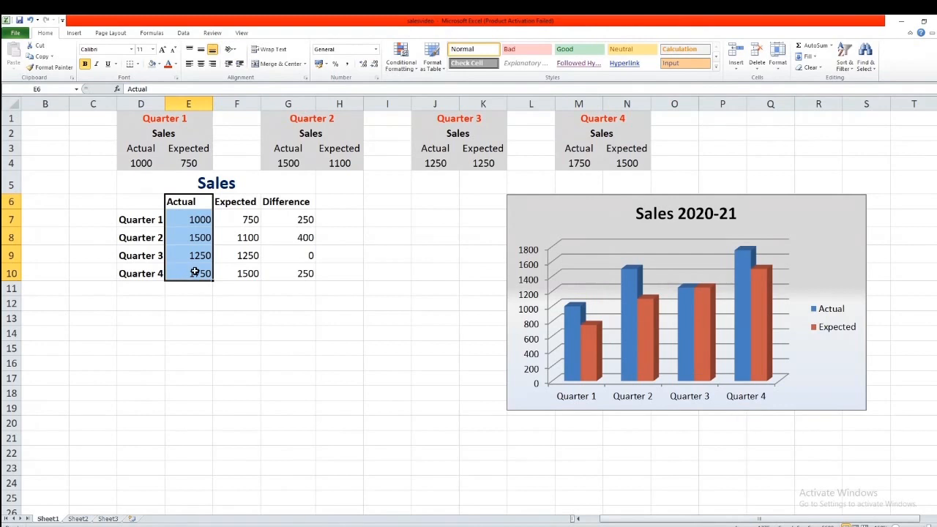
key("ctrl+c")
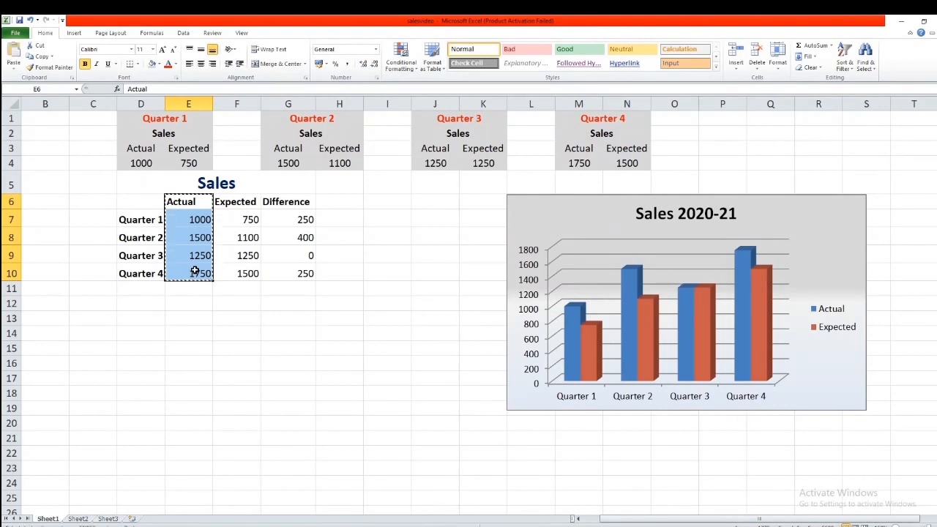
left_click(103, 345)
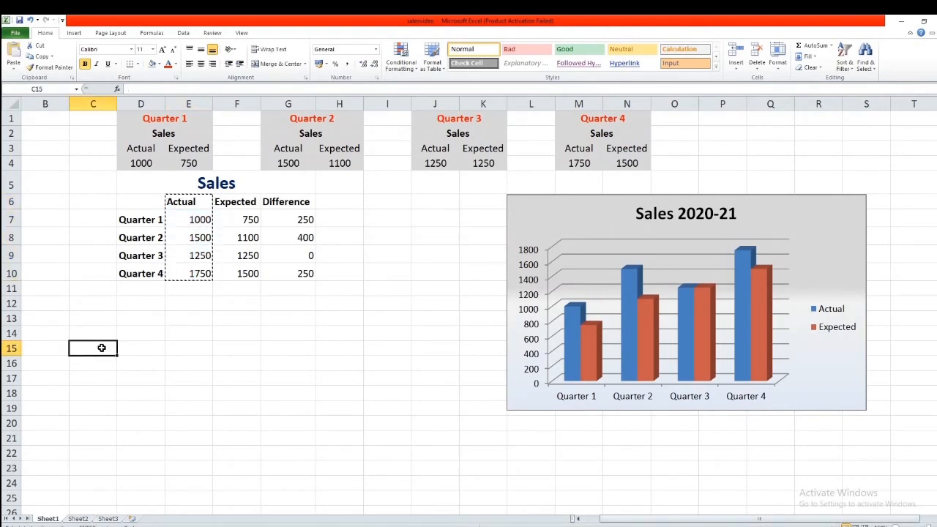
right_click(104, 347)
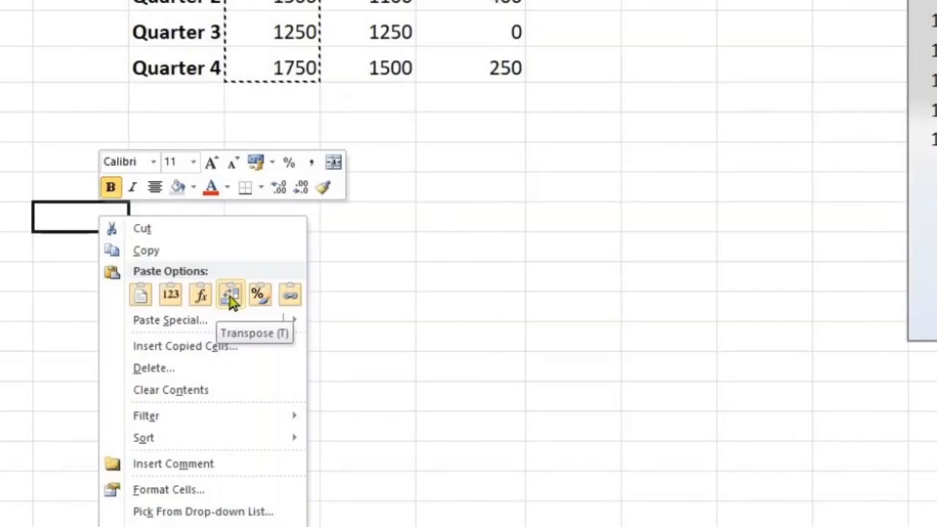
left_click(229, 296)
- Copy the Difference column in G6:G10 and paste it transposed as a row starting at C18
left_click_drag(289, 202, 297, 271)
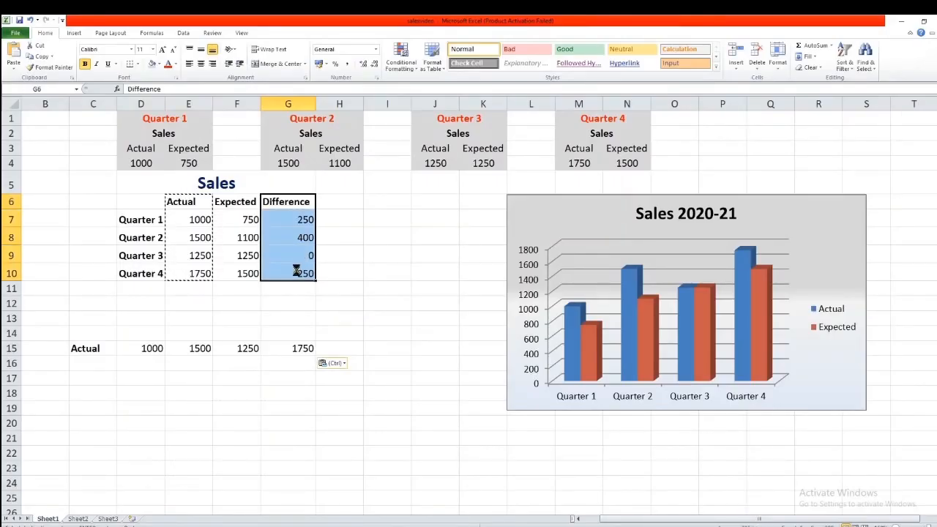
key("ctrl+c")
left_click(297, 271)
left_click(80, 399)
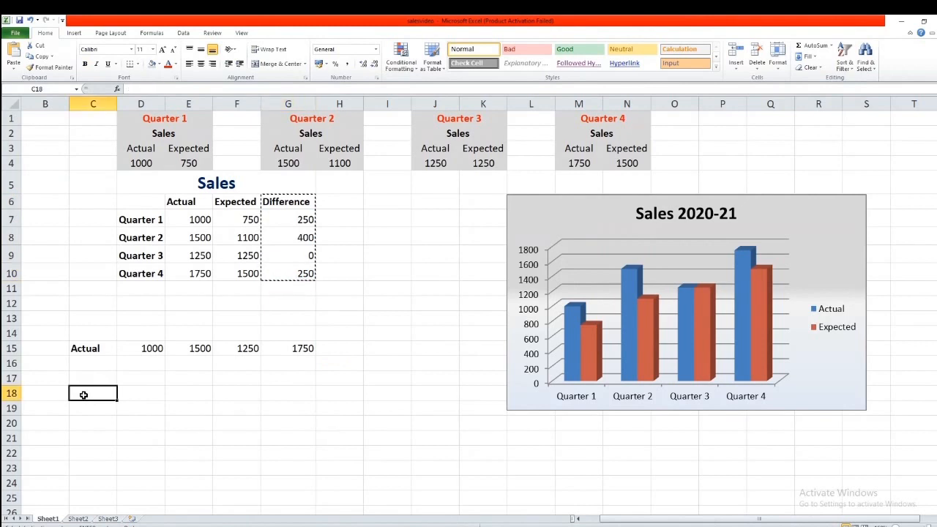
right_click(82, 395)
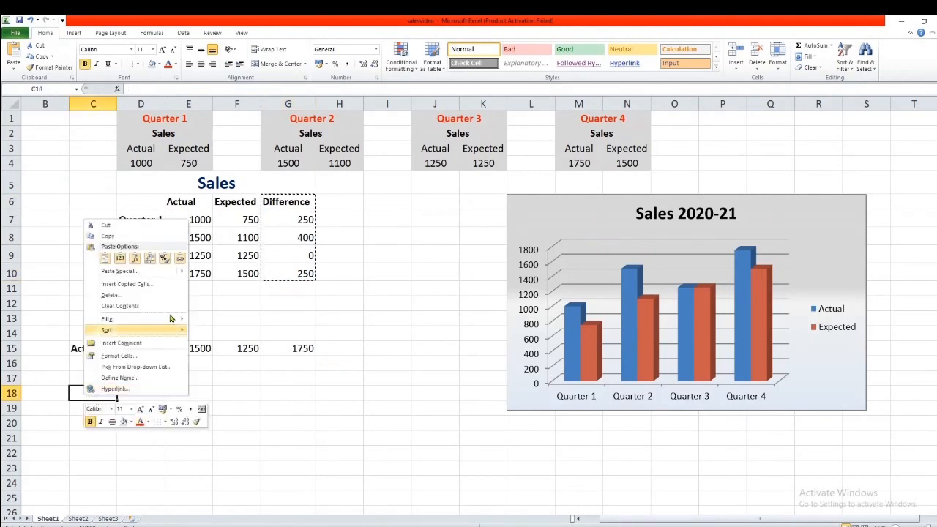
left_click(149, 258)
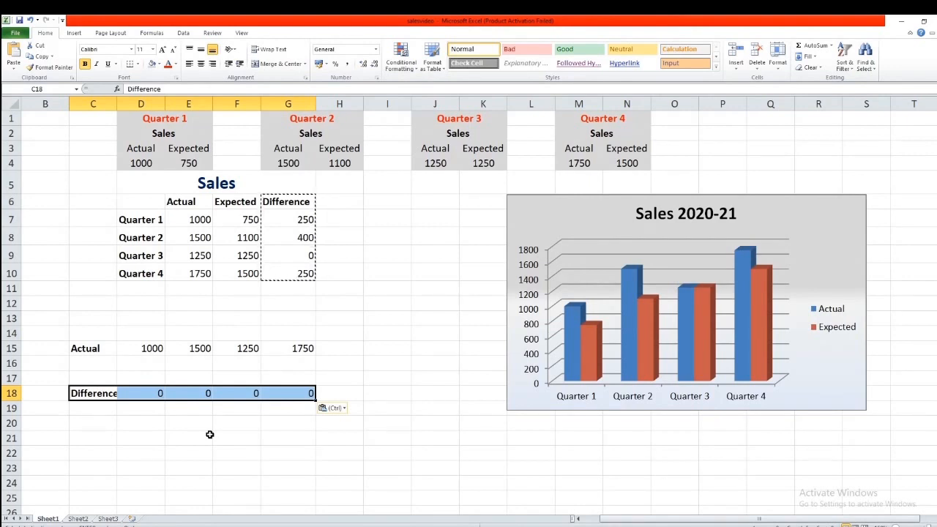
left_click(201, 434)
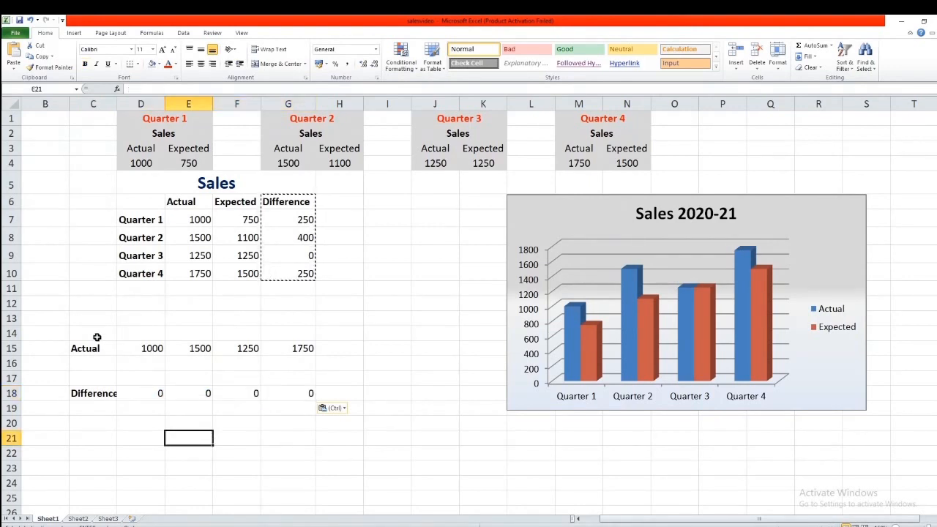
- Clear the transposed Actual and Difference rows by deleting the contents of C14:G19
left_click_drag(96, 339, 277, 404)
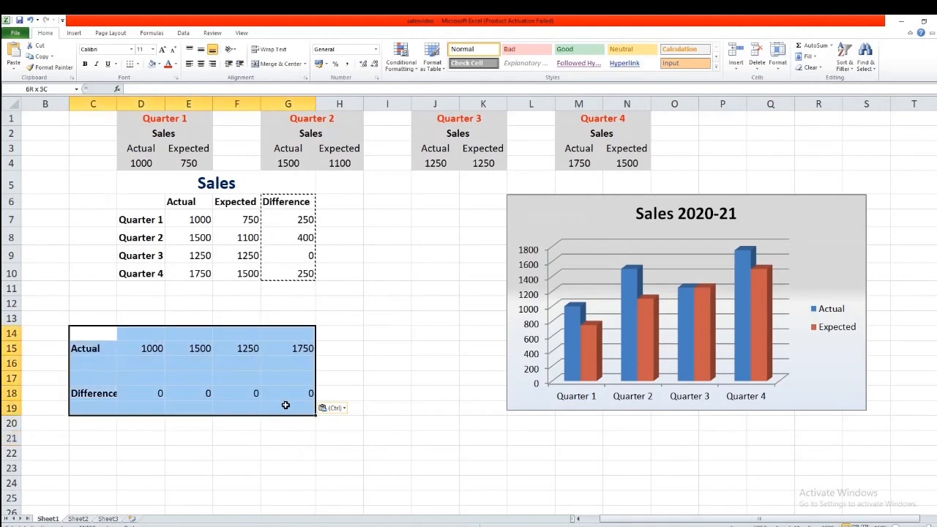
key("Delete")
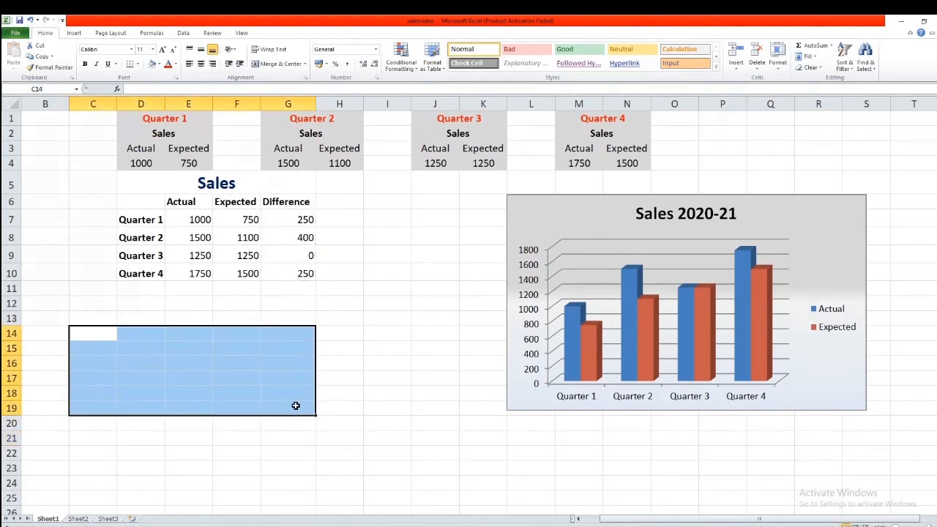
- Copy the Difference column in G6:G10 and paste it as links starting at D13
left_click_drag(298, 201, 305, 268)
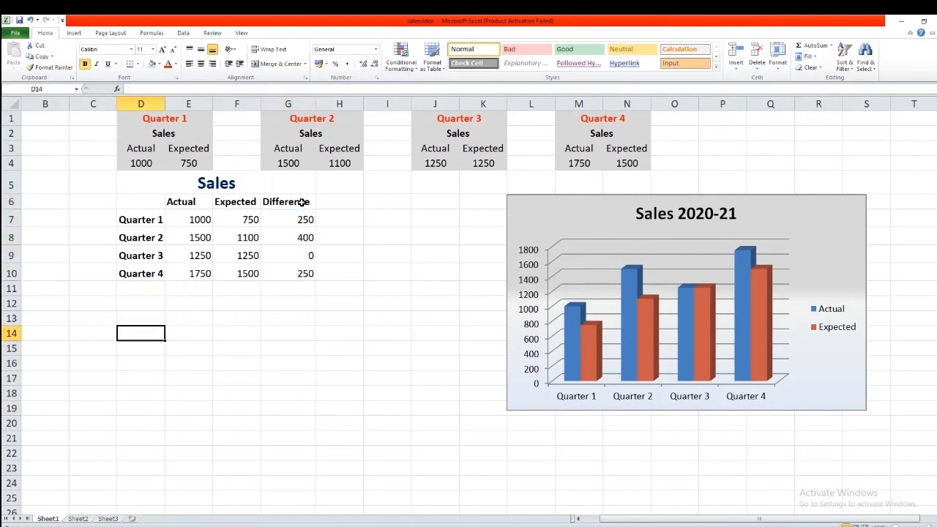
left_click_drag(301, 202, 301, 268)
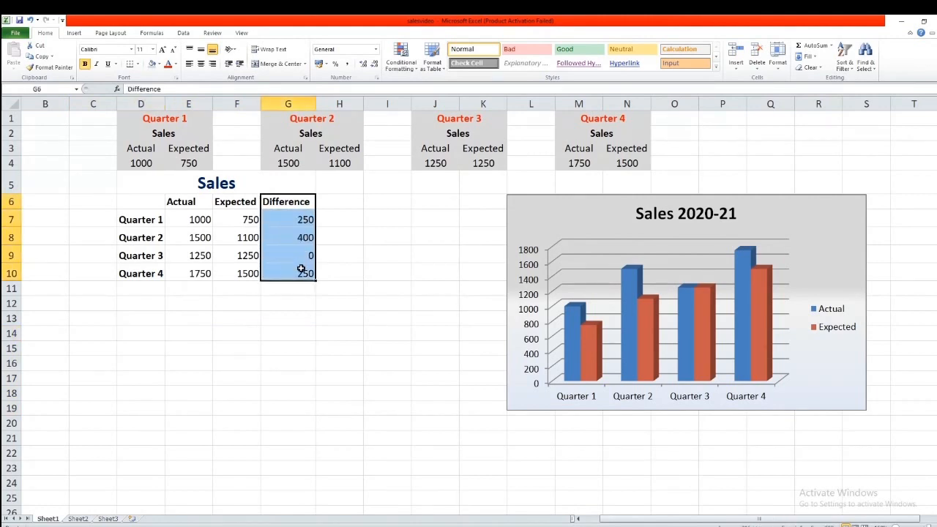
key("ctrl+c")
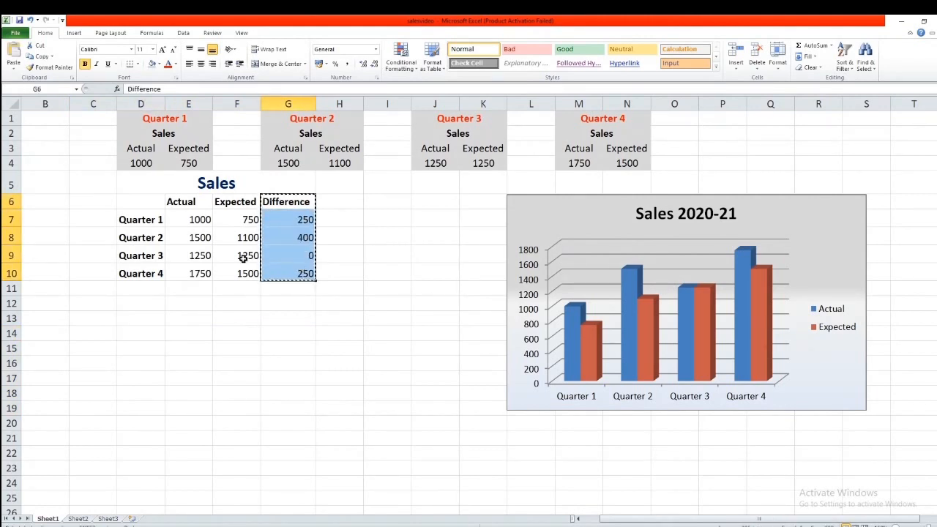
left_click(126, 315)
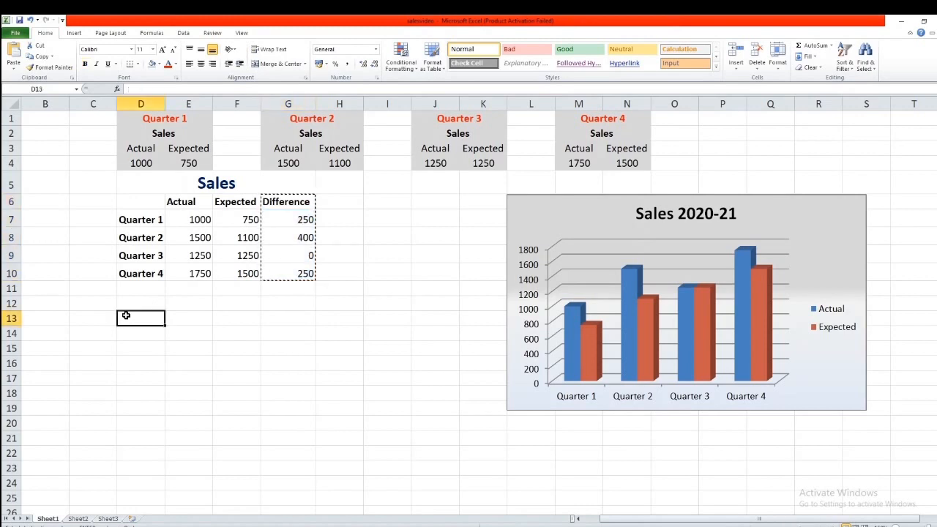
right_click(126, 316)
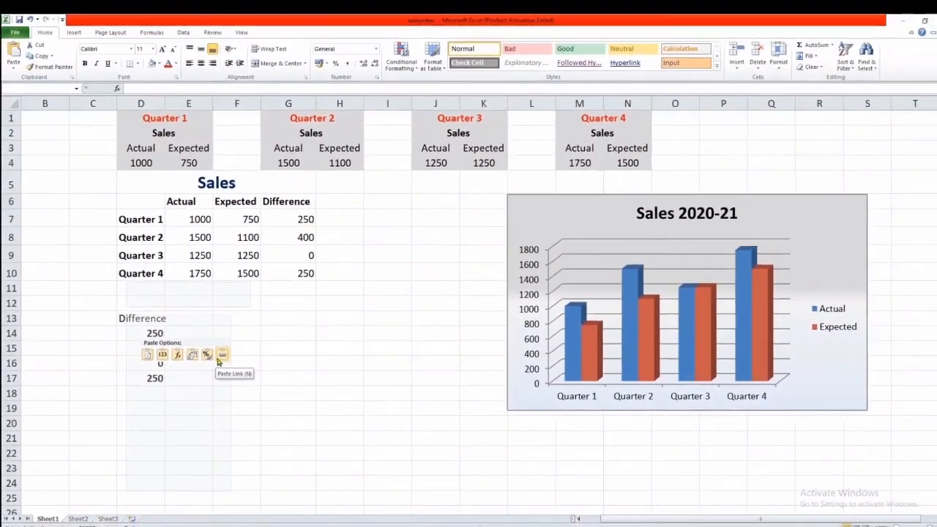
left_click(222, 354)
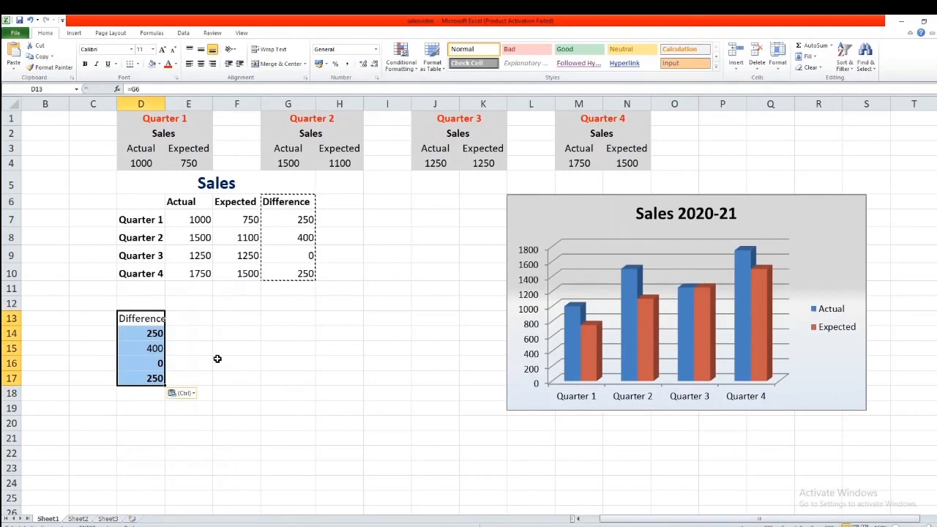
- Replace every "=" with "x=" in the linked Difference cells D14:D17 using Find and Replace
left_click_drag(157, 334, 148, 379)
key("alt+h")
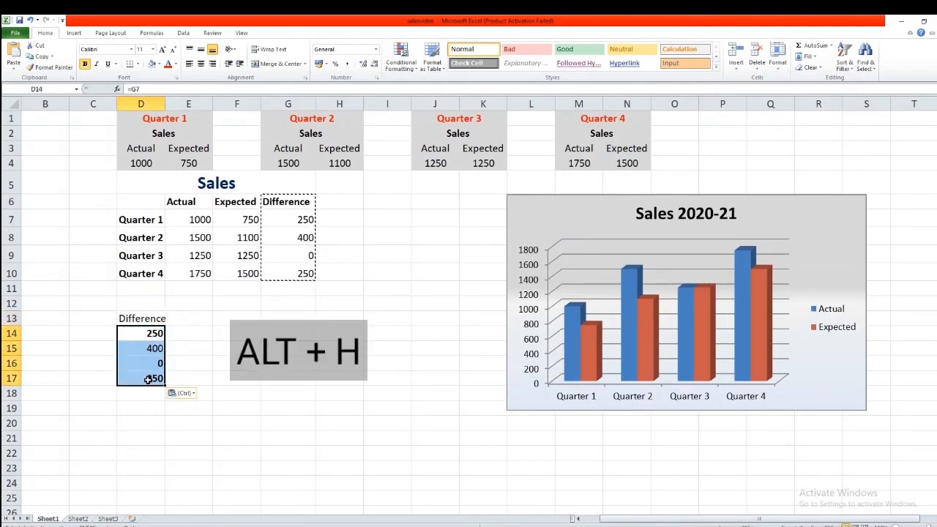
key("ctrl+h")
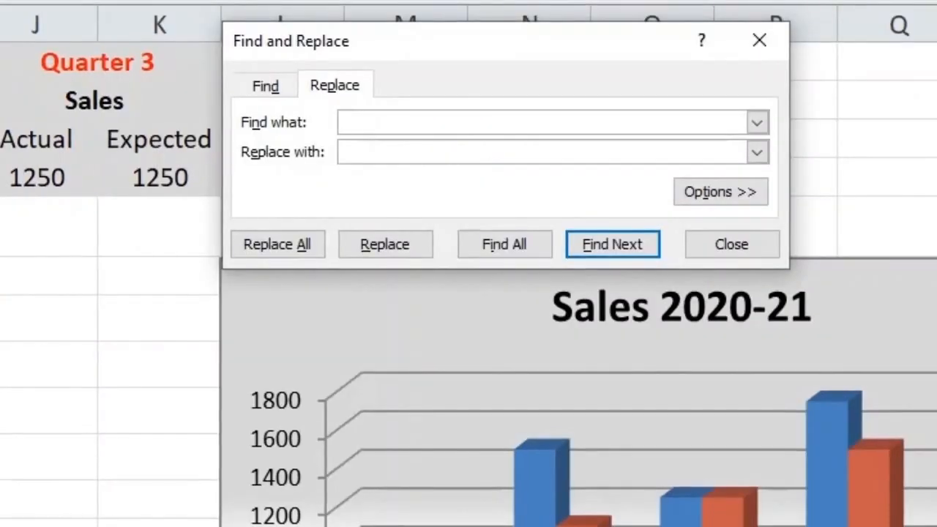
type("=")
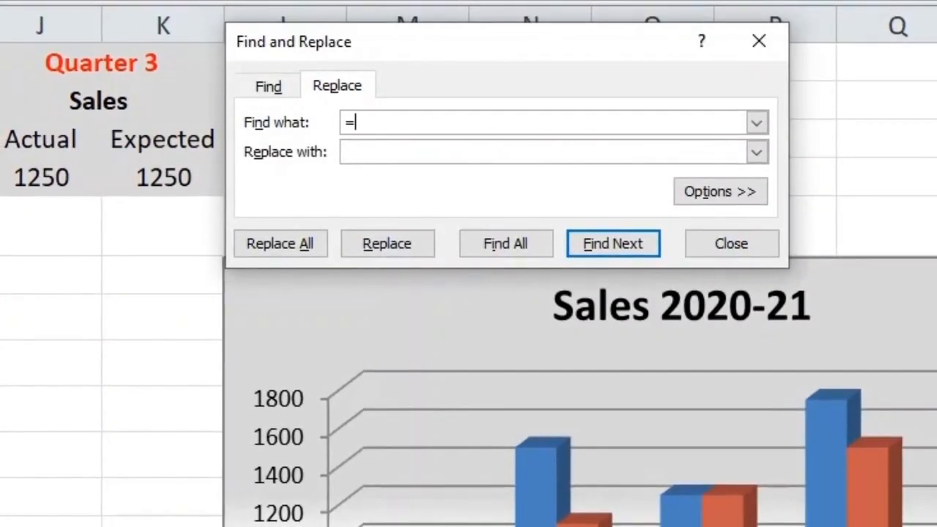
left_click(383, 150)
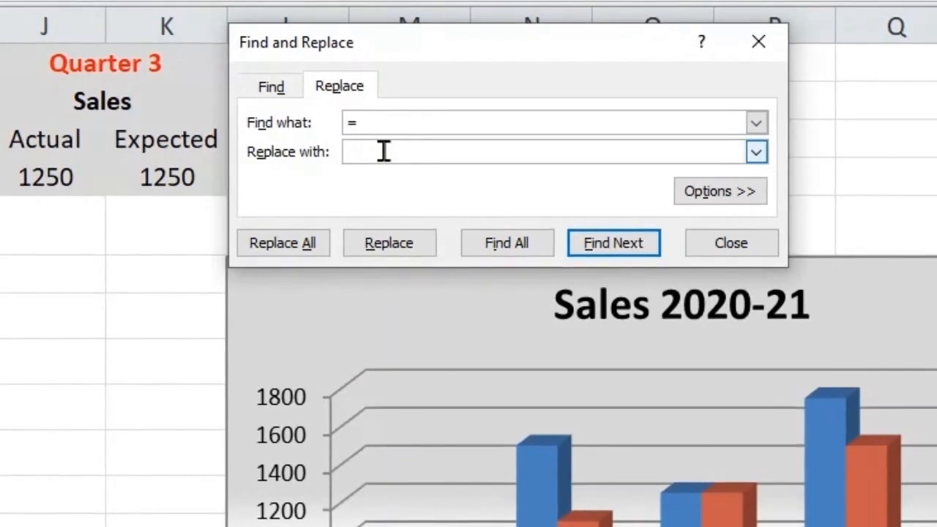
type("x=")
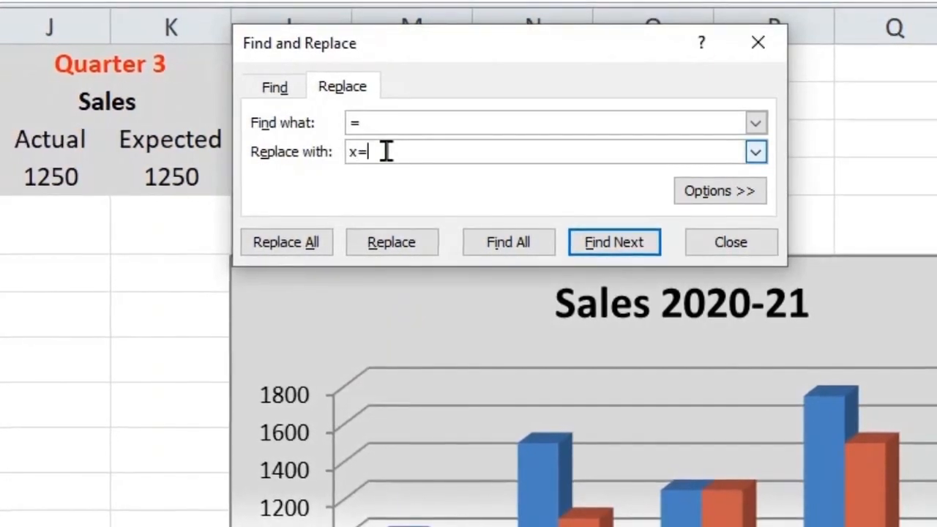
left_click(304, 249)
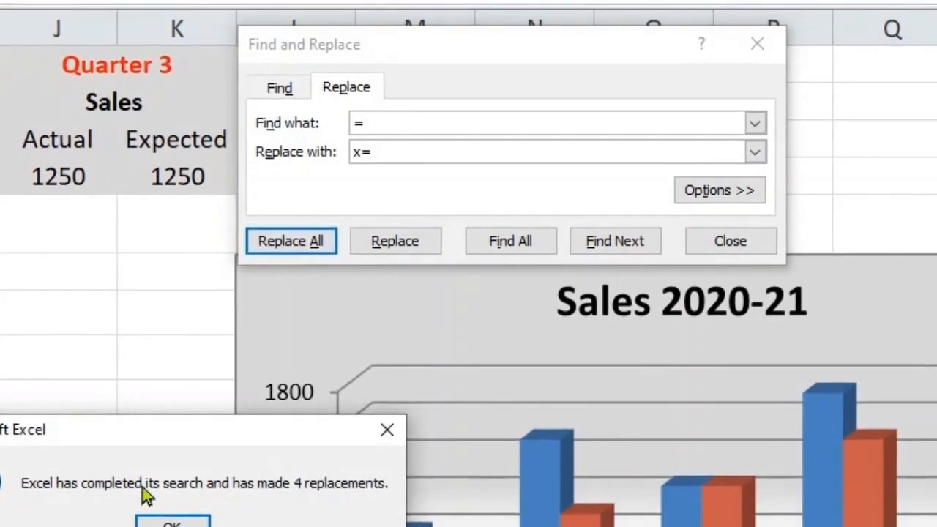
left_click(167, 521)
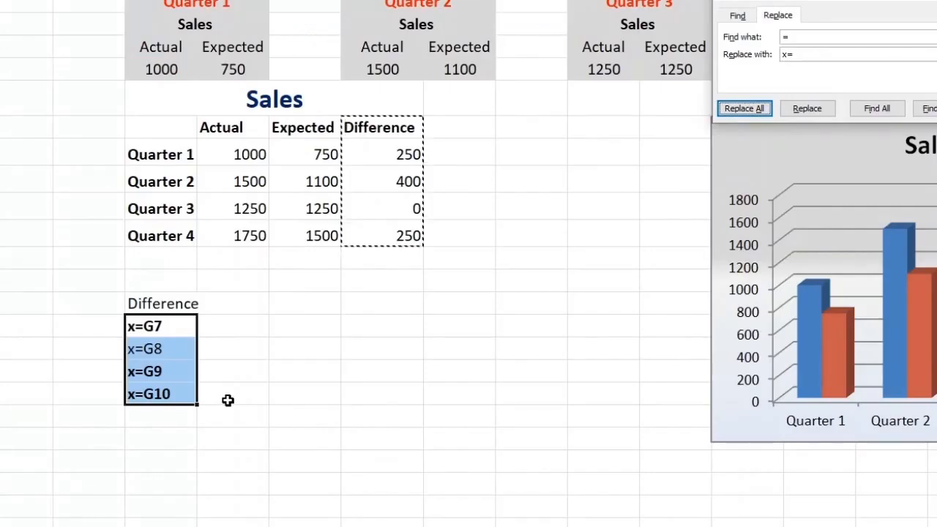
left_click(228, 400, "ctrl")
key("ctrl+c")
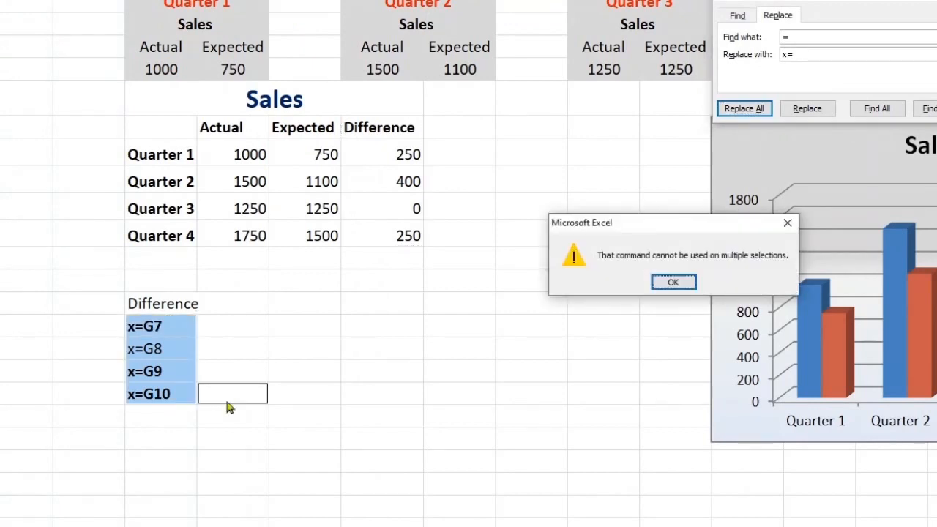
left_click(672, 281)
- Copy the x= entries in D14:D17 and paste them transposed as a row starting at E13
left_click(164, 326)
left_click_drag(164, 326, 165, 386)
key("ctrl+c")
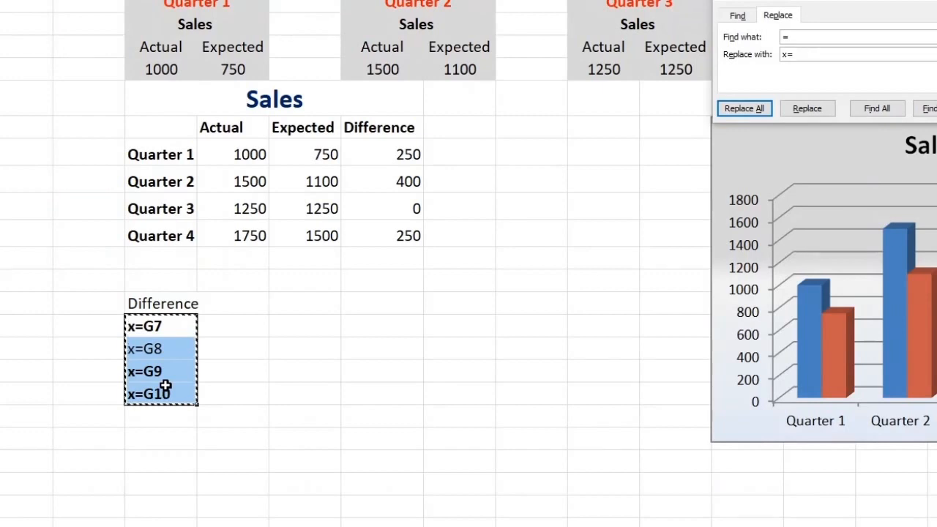
left_click(246, 303)
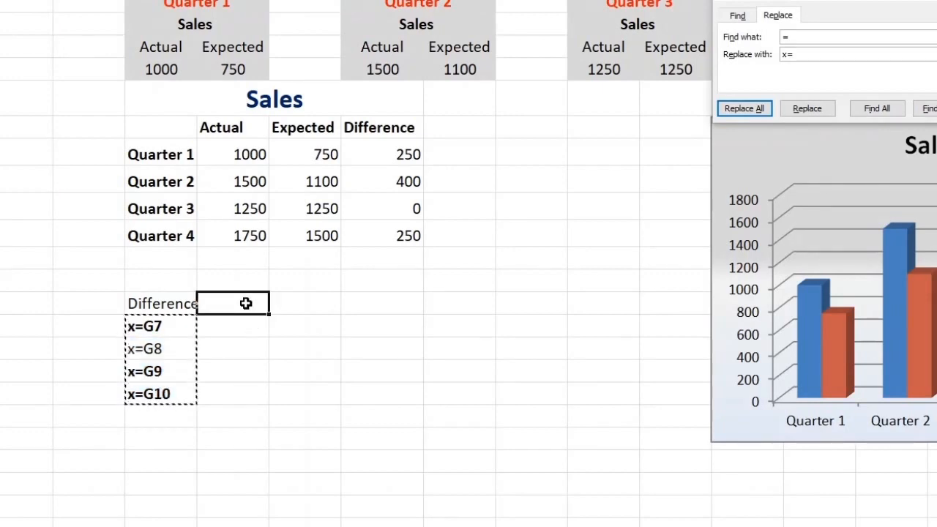
right_click(245, 303)
left_click(344, 364)
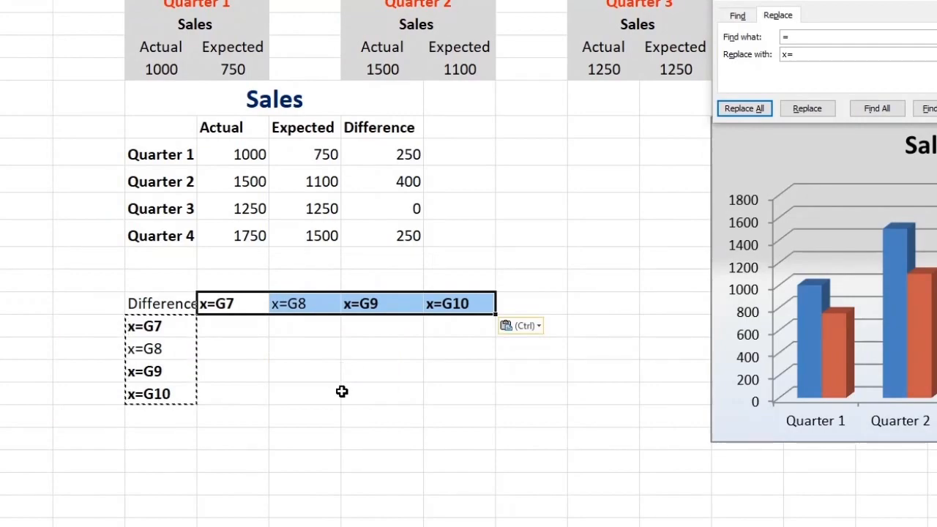
- Replace every "x=" with "=" in the transposed cells E13:H13 to restore the formulas
key("ctrl+h")
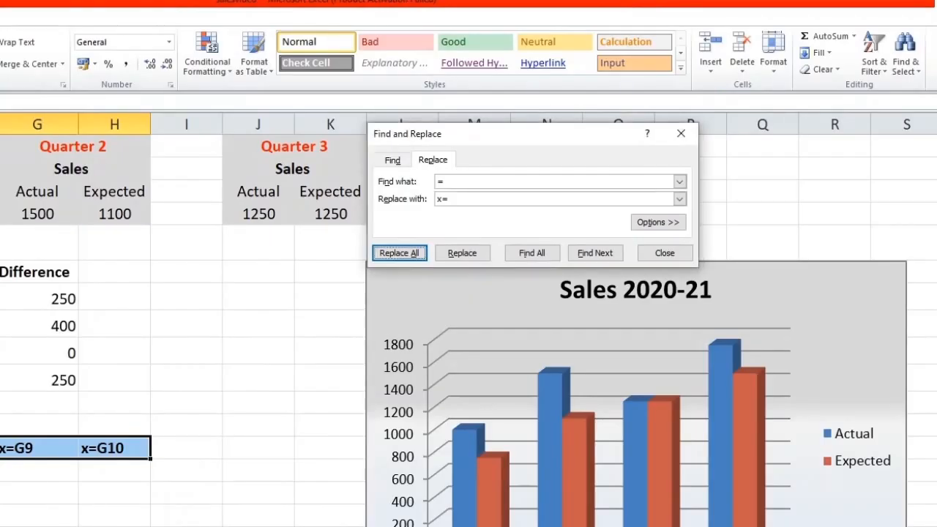
left_click(464, 185)
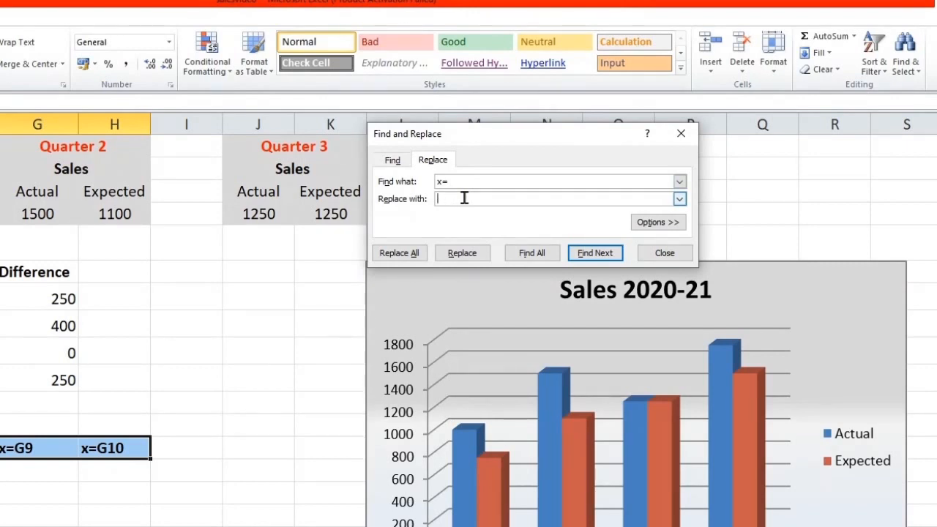
left_click(410, 254)
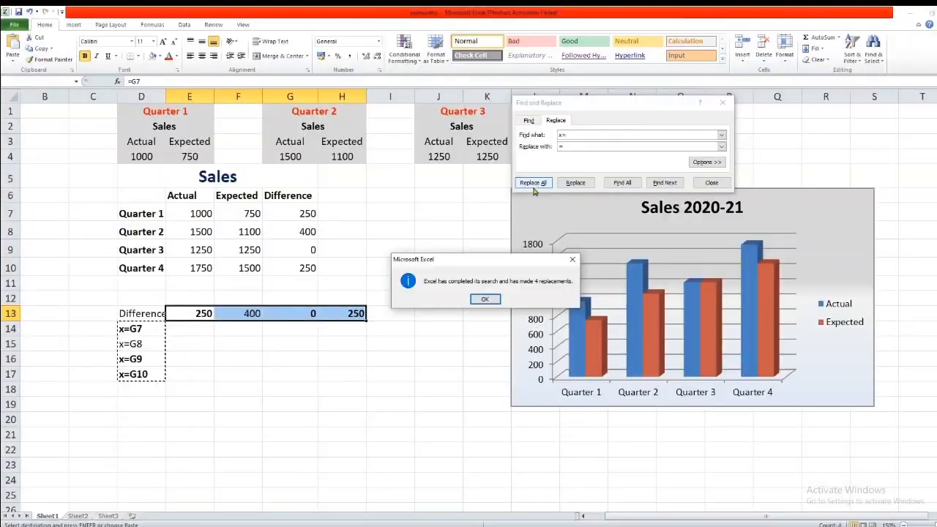
left_click(484, 298)
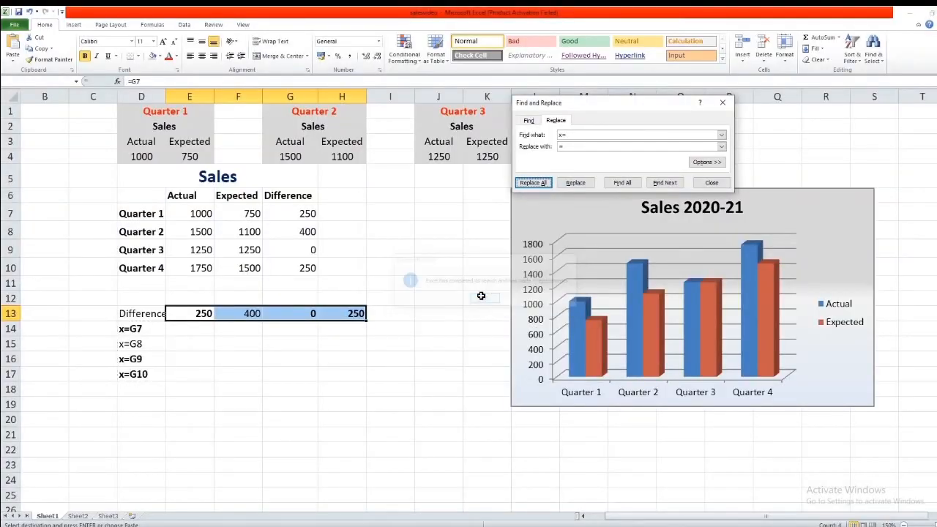
- Delete the leftover x= entries in D14:D17 below the Difference label
left_click(288, 369)
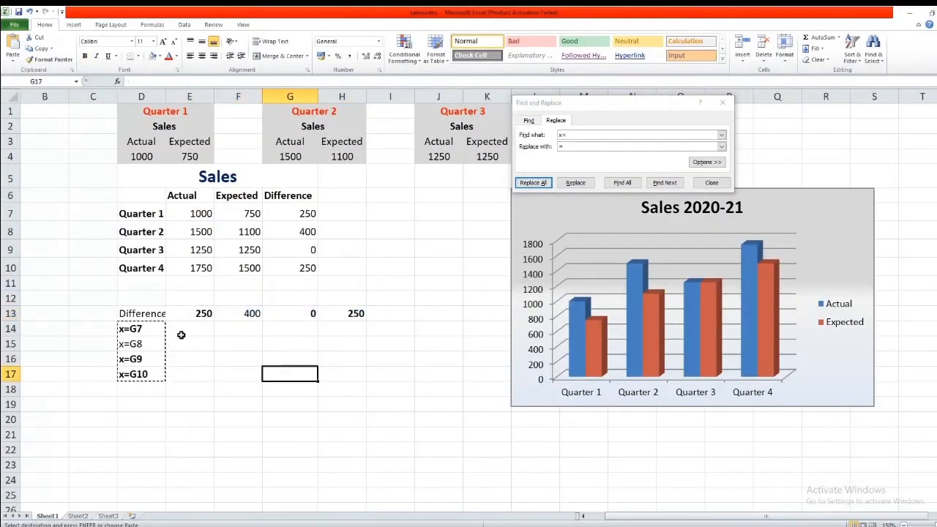
left_click_drag(158, 330, 151, 370)
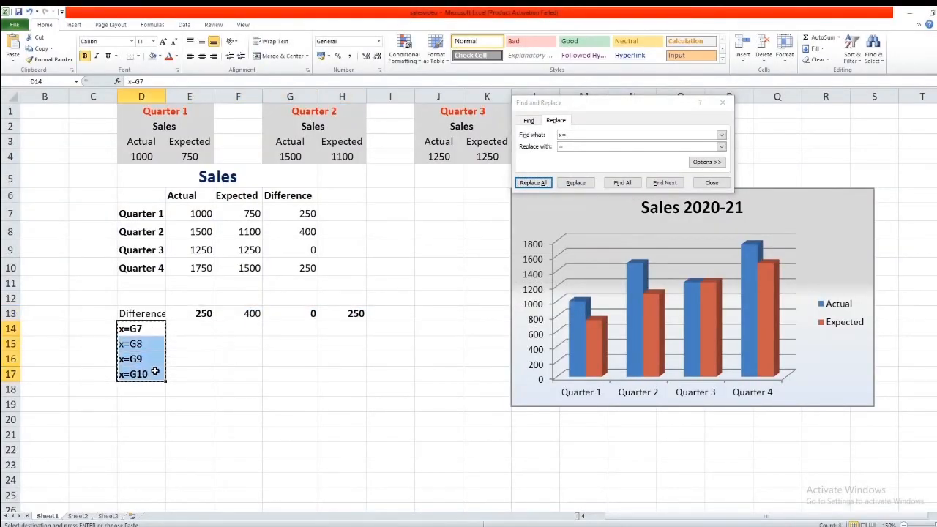
key("Delete")
left_click(216, 372)
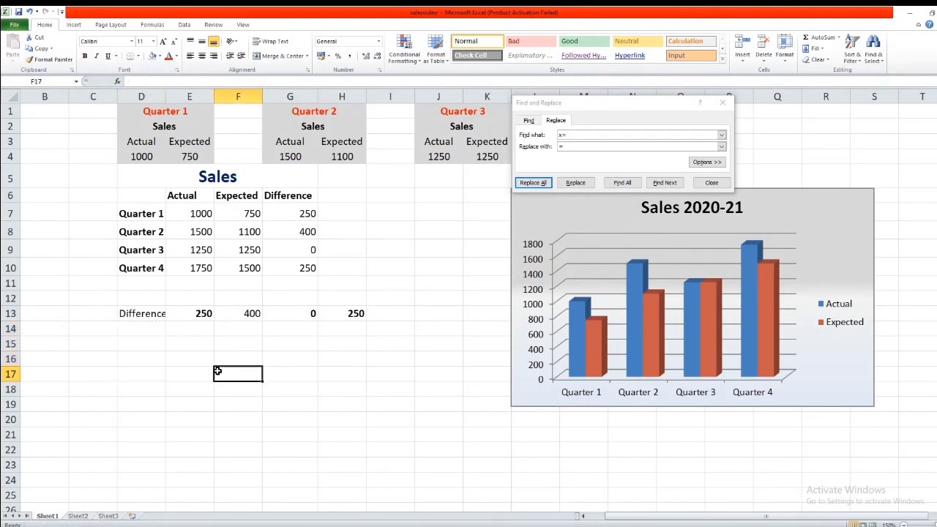